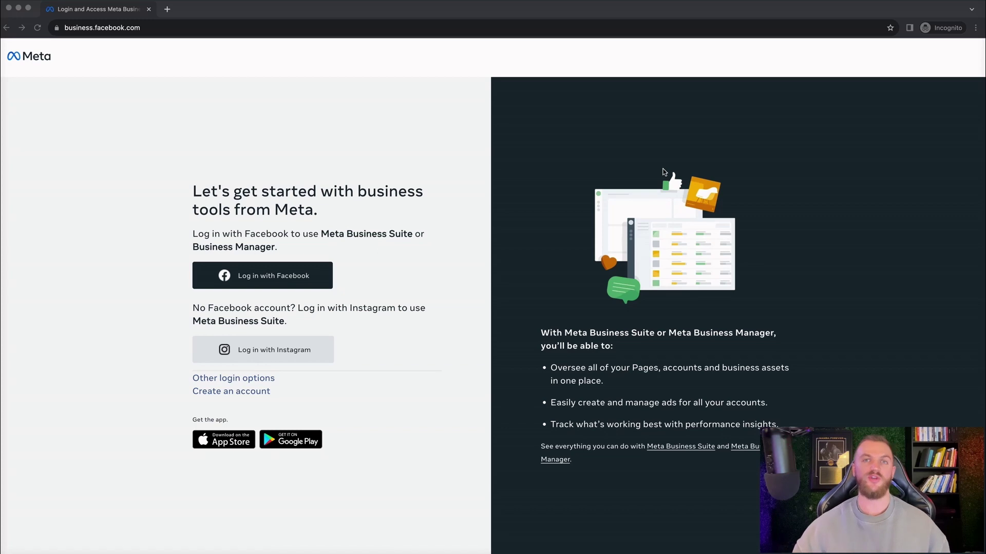
# Step: Log in to Meta Business Manager with Facebook and start creating a new business account
pyautogui.click(170, 26)
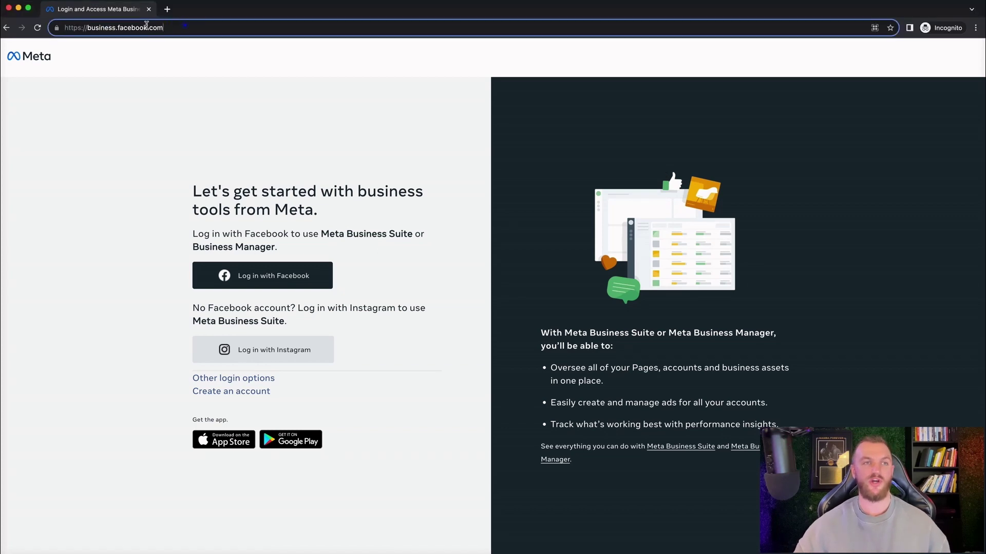
pyautogui.click(183, 26)
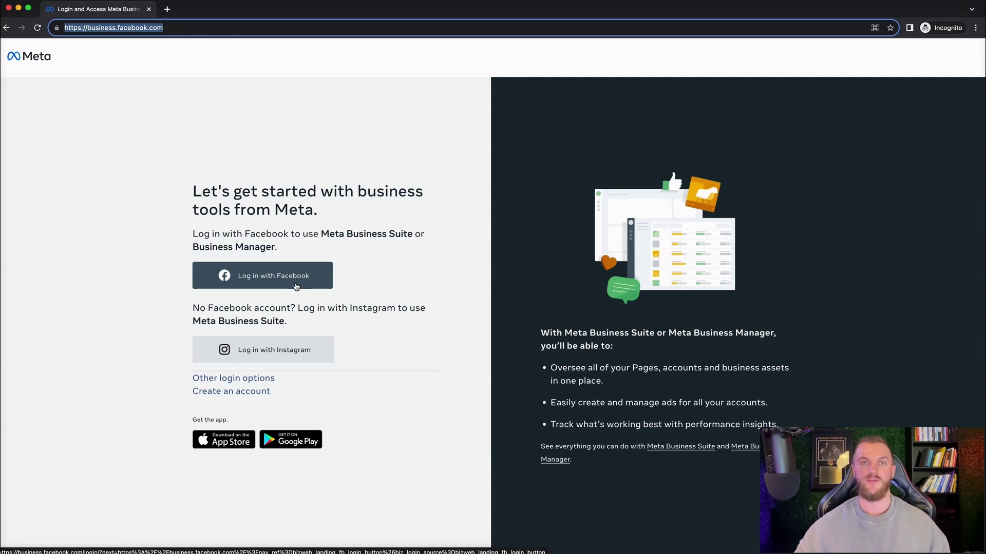
pyautogui.click(296, 286)
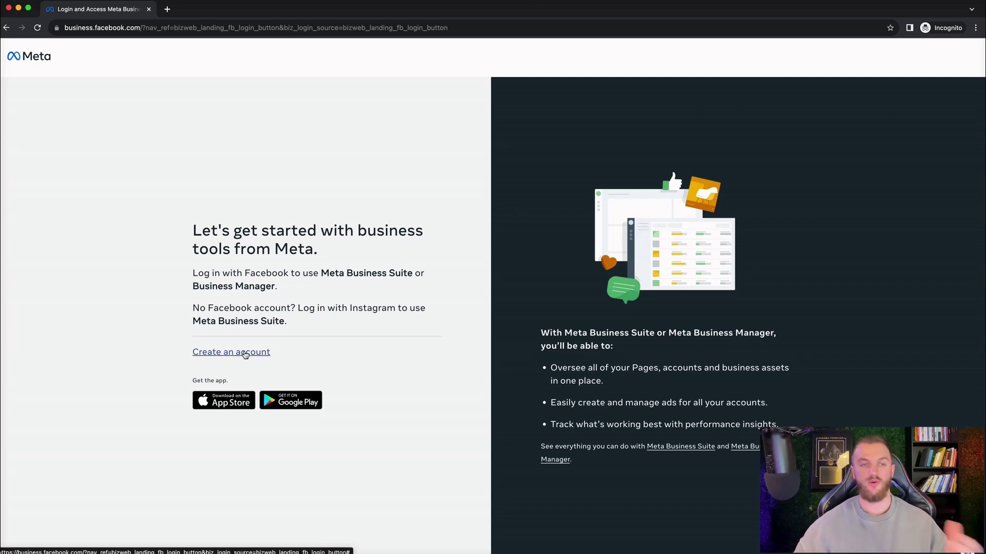
pyautogui.click(246, 355)
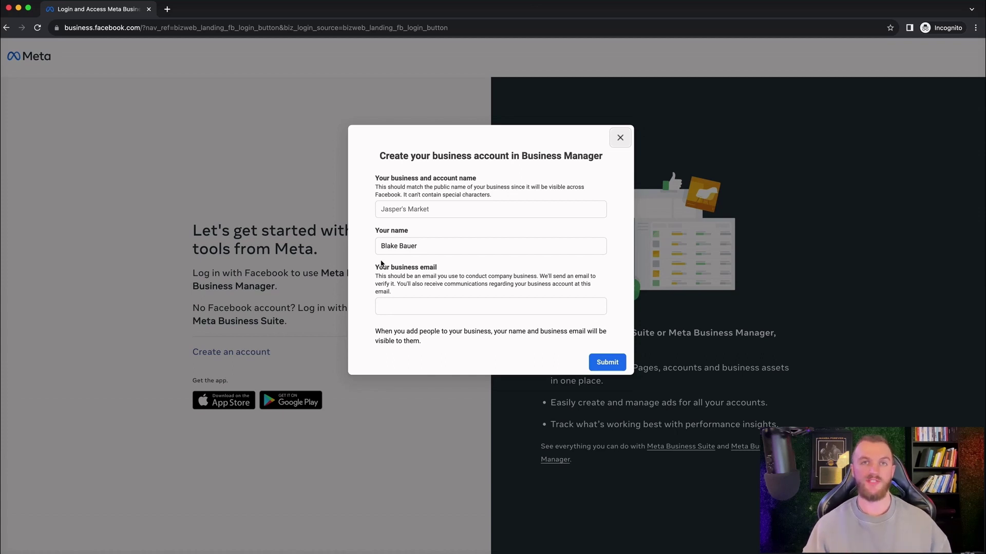
# Step: Create the business account 'Jetstream Digital' with the business email address, and submit it
pyautogui.click(411, 209)
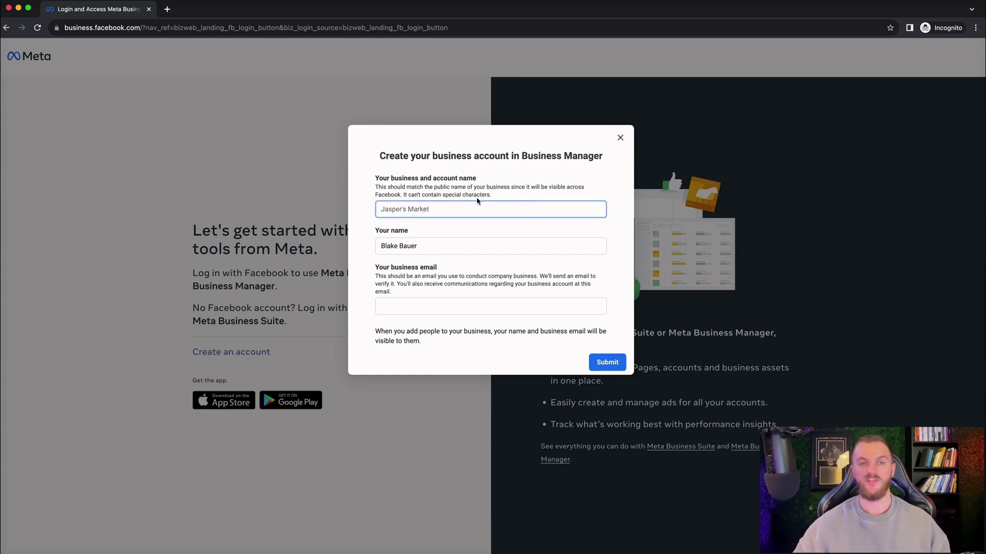
pyautogui.moveTo(422, 200); pyautogui.dragTo(372, 189)
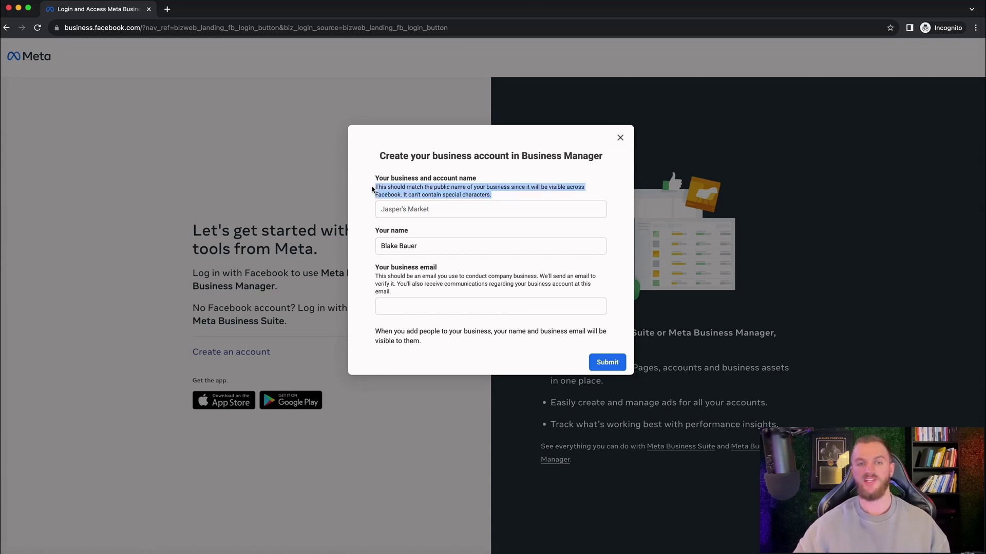
pyautogui.click(427, 191)
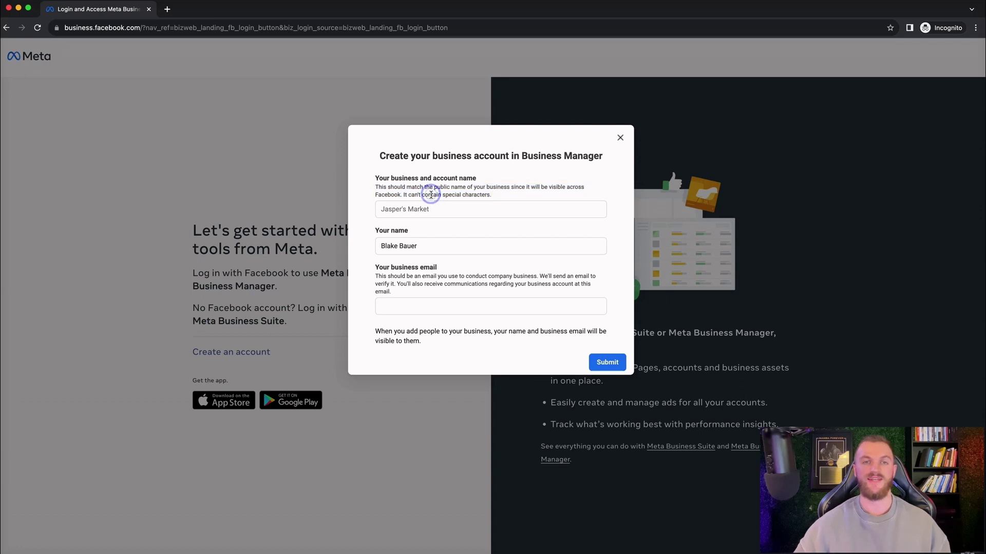
pyautogui.click(425, 209)
pyautogui.write('Jetstream Digital')
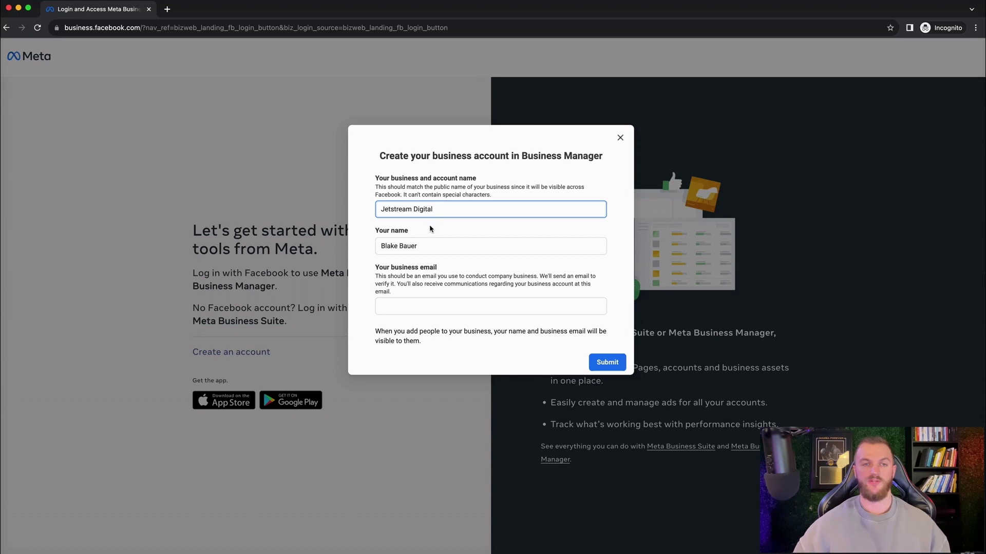
pyautogui.click(411, 304)
pyautogui.click(598, 409)
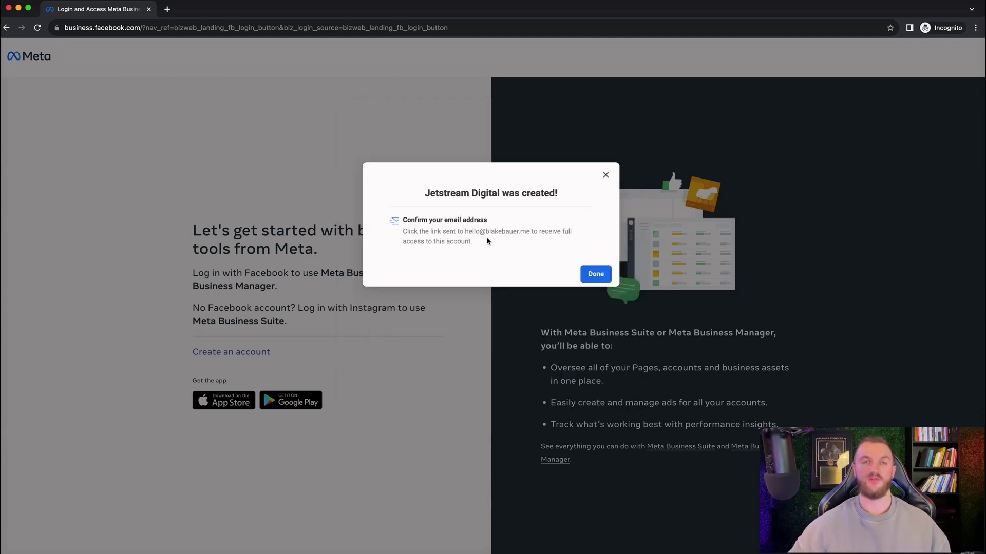
# Step: Dismiss the Jetstream Digital creation confirmation and close the separate Business Settings window
pyautogui.moveTo(418, 193); pyautogui.dragTo(407, 221)
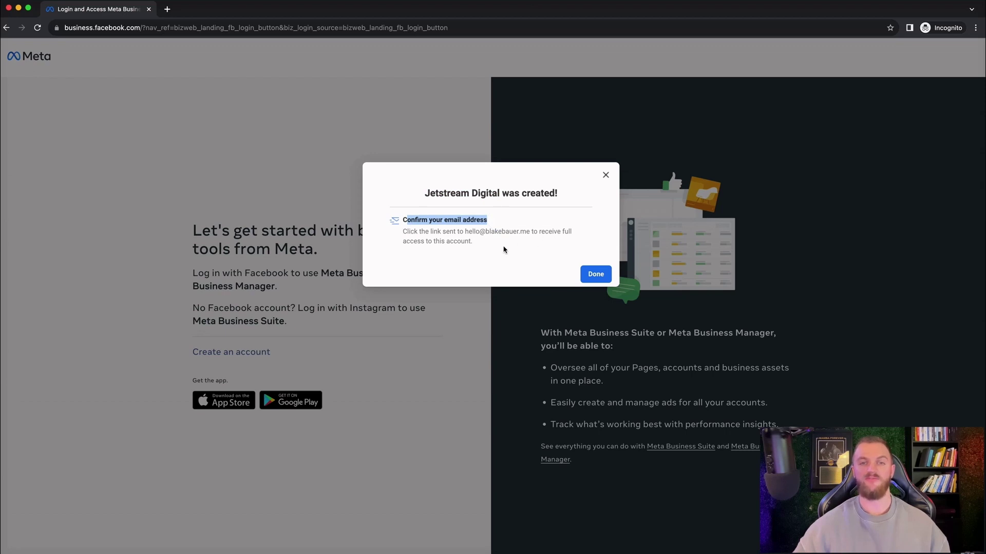
pyautogui.click(597, 275)
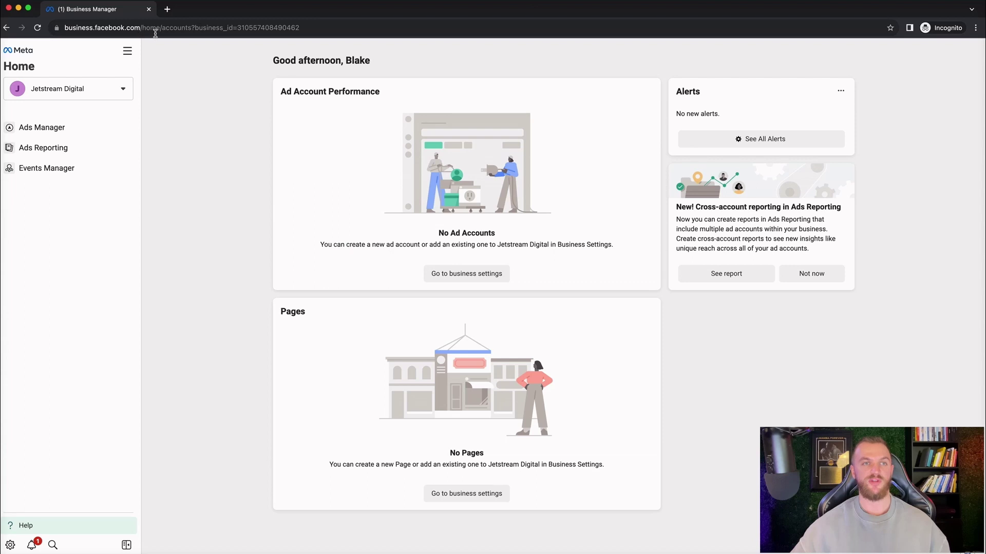
pyautogui.click(229, 237)
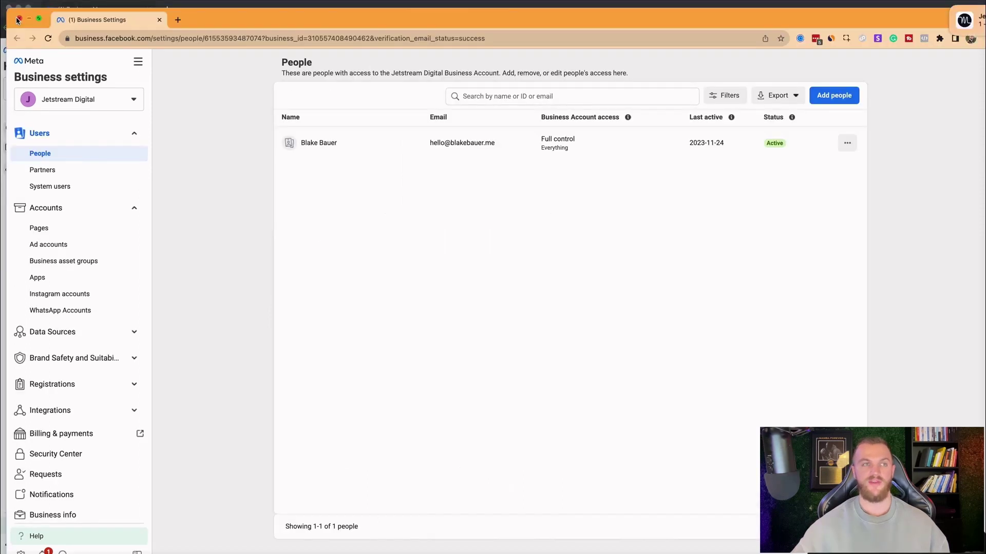
pyautogui.click(18, 20)
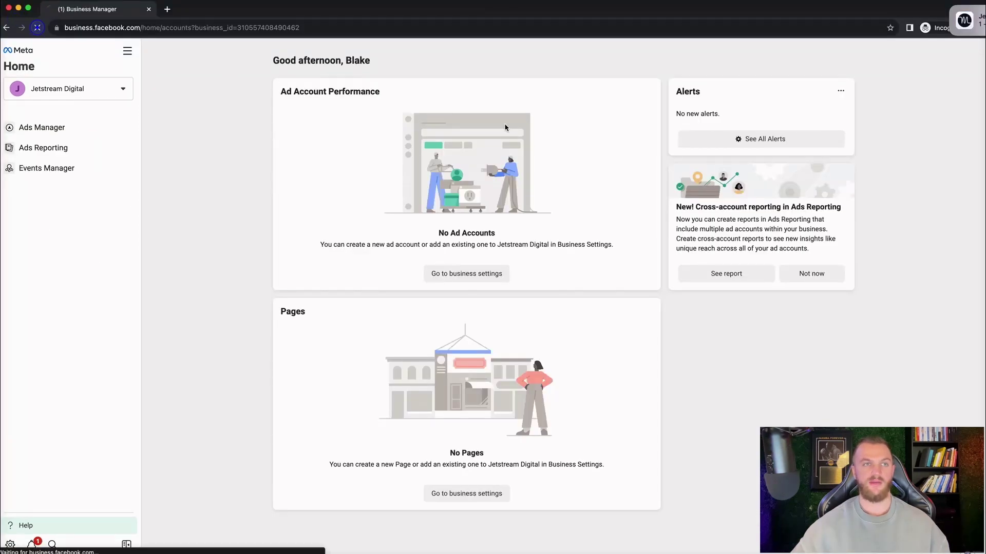
pyautogui.click(888, 10)
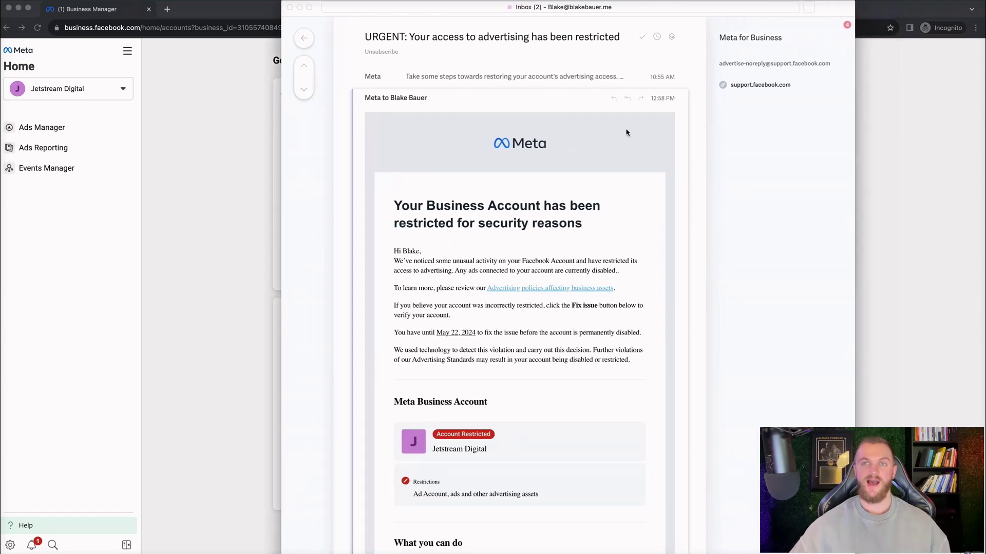
# Step: Read through the restriction email's listed account restrictions, then minimize the mail window
pyautogui.scroll(-2, 549, 279)
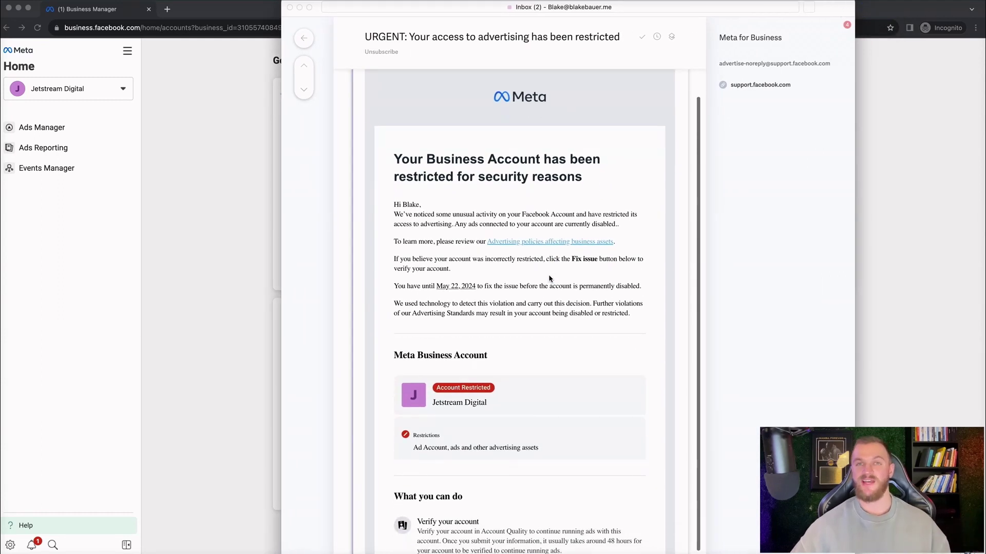
pyautogui.scroll(-1, 546, 283)
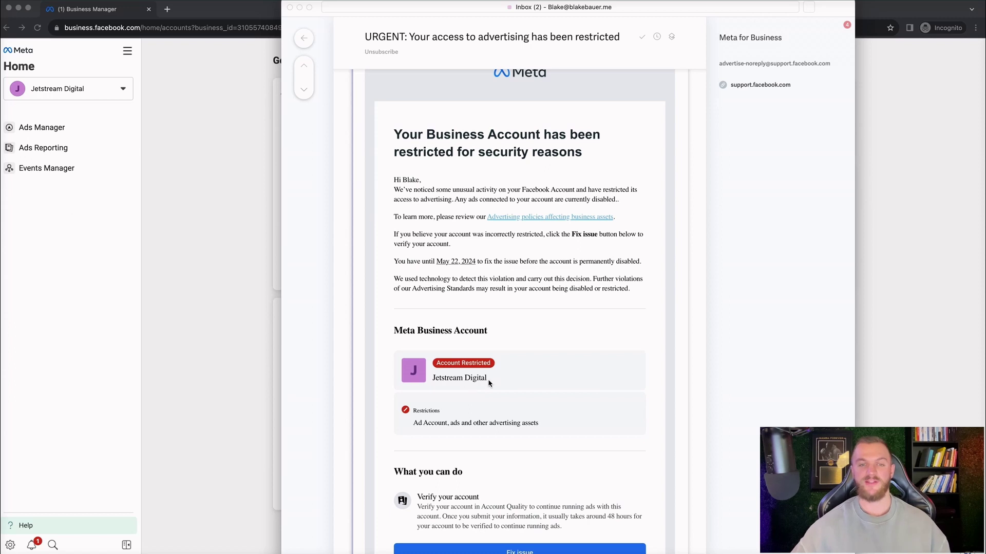
pyautogui.moveTo(548, 424); pyautogui.dragTo(407, 417)
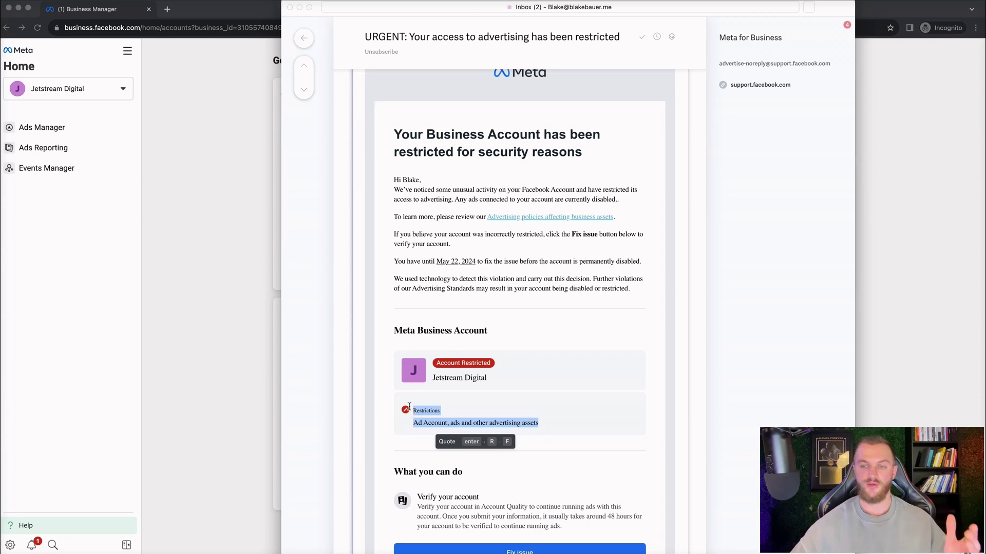
pyautogui.click(300, 8)
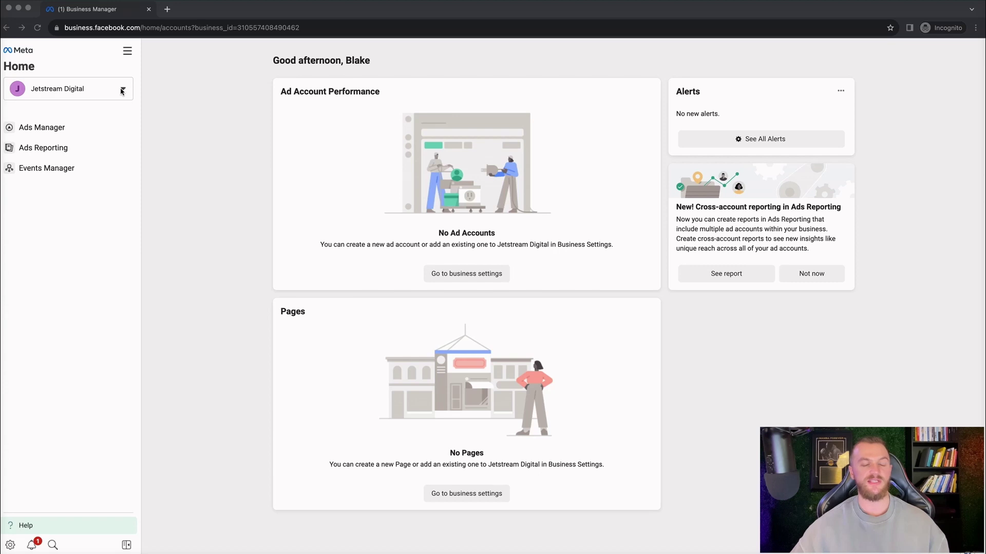
pyautogui.click(123, 91)
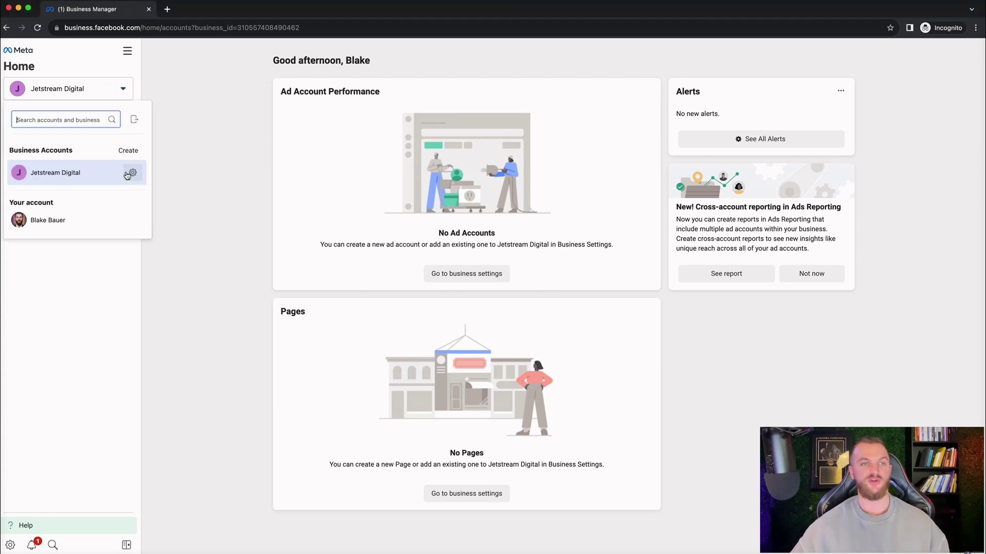
pyautogui.click(126, 151)
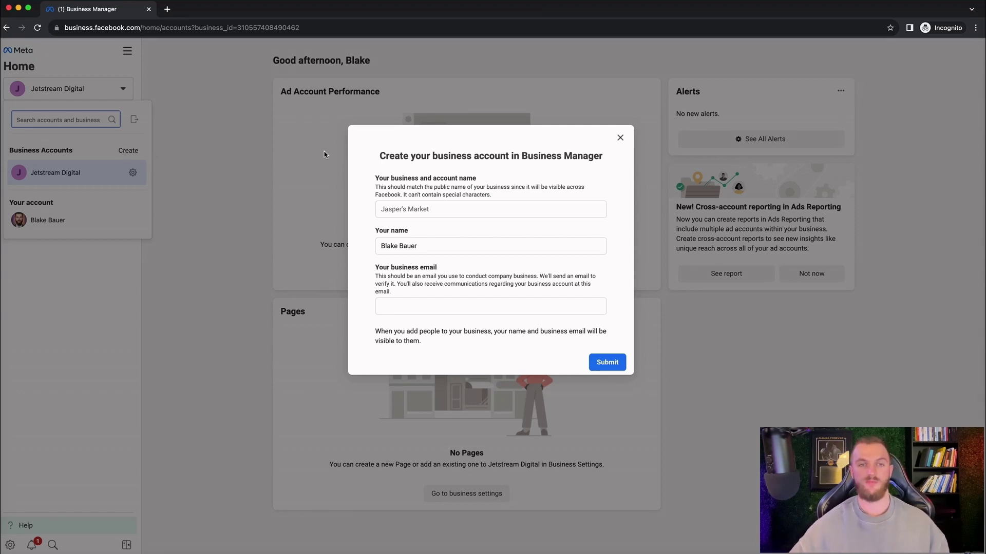
pyautogui.click(621, 138)
pyautogui.click(207, 112)
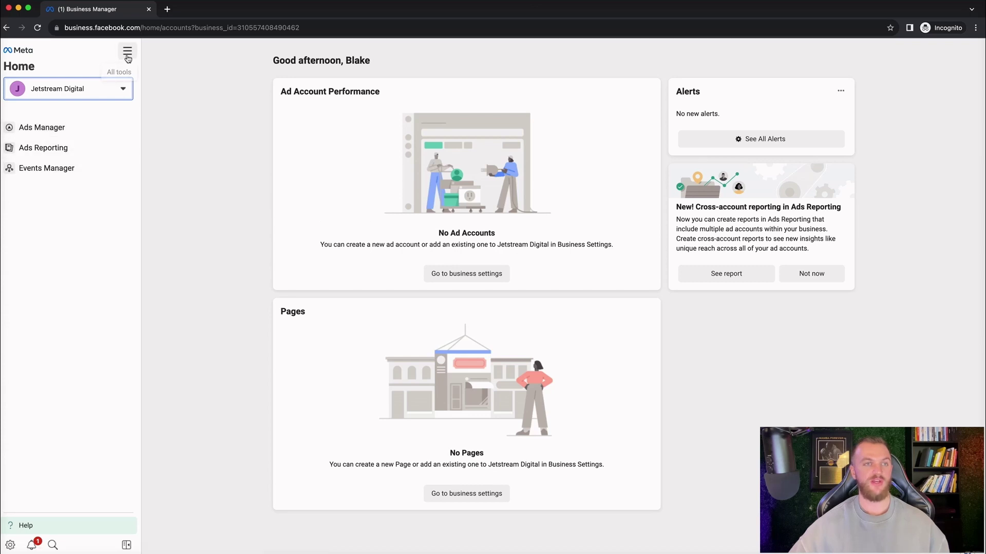
# Step: Browse the All tools menu, close it, and reopen it over the Jetstream Digital home
pyautogui.click(127, 51)
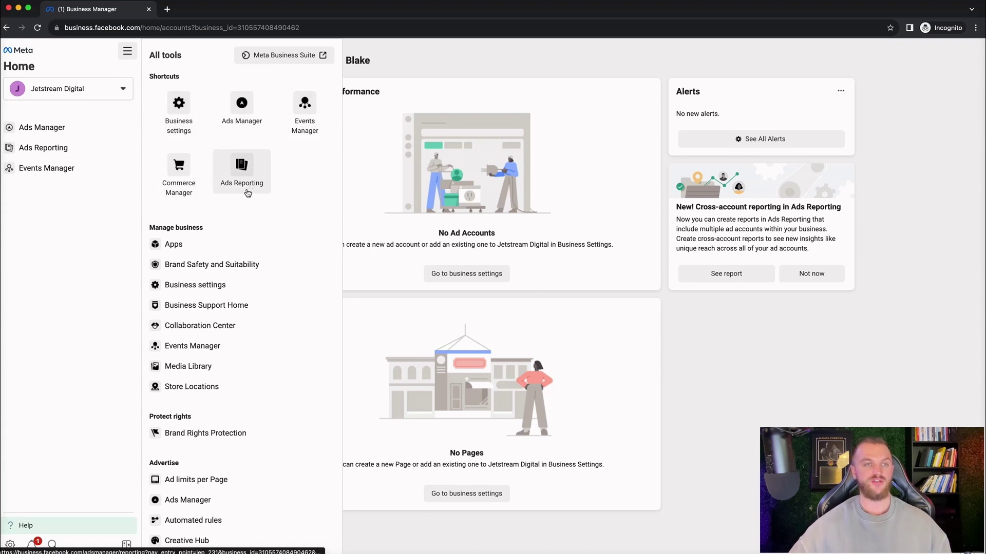
pyautogui.scroll(-2, 213, 257)
pyautogui.scroll(-5, 214, 258)
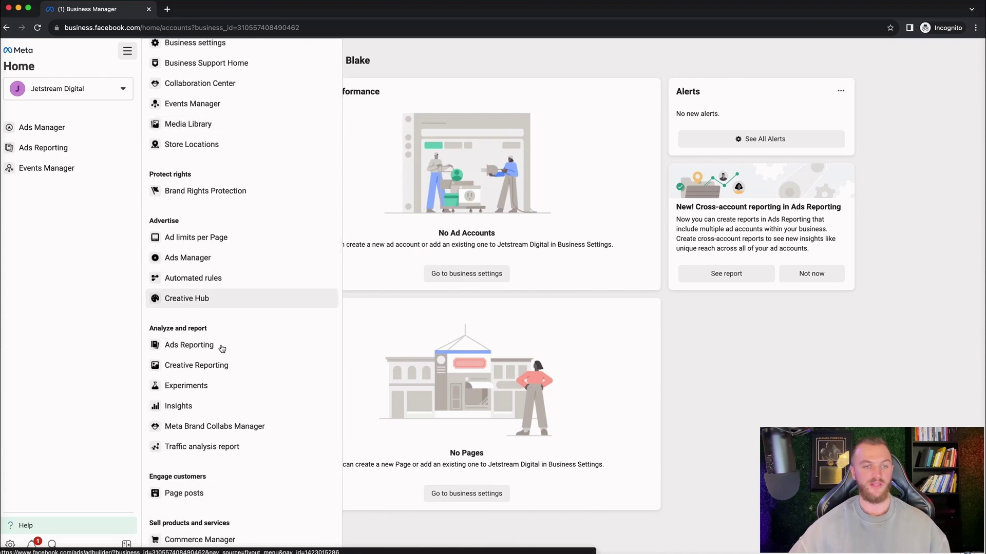
pyautogui.scroll(10, 248, 204)
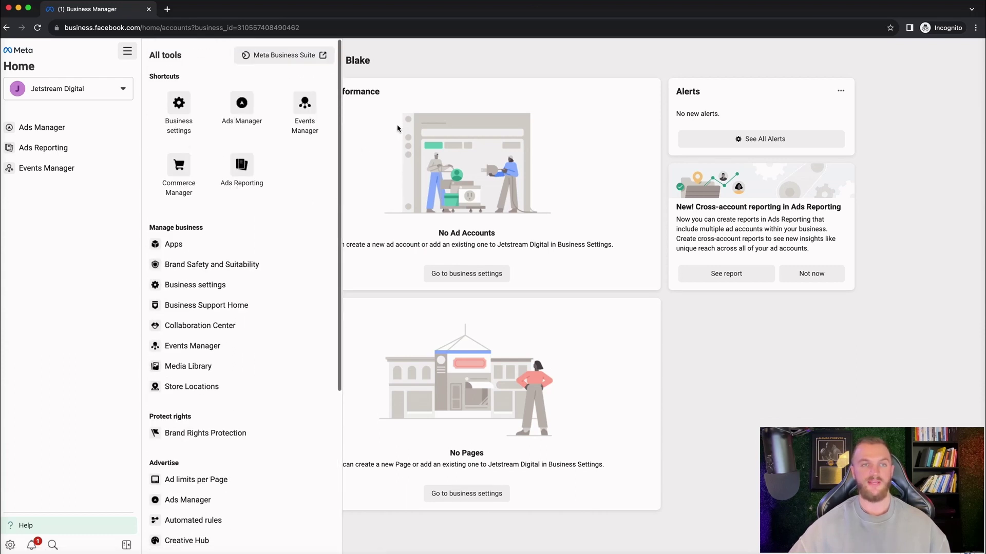
pyautogui.click(422, 70)
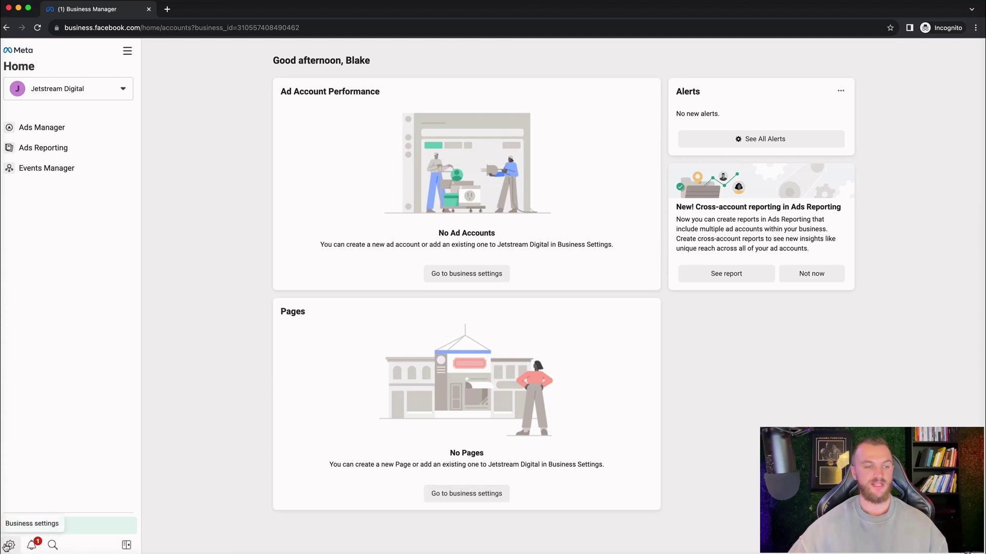
pyautogui.click(128, 51)
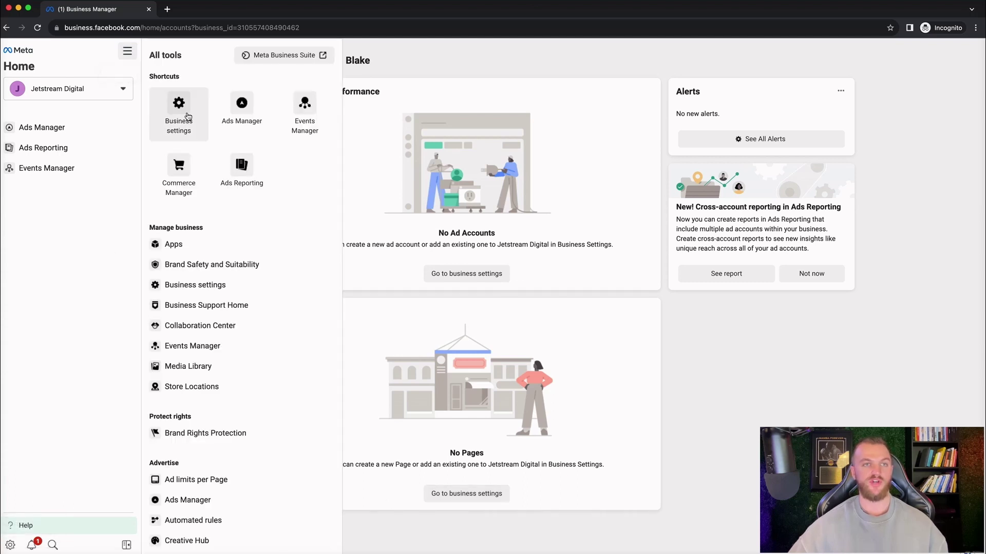
# Step: Go to Jetstream Digital's Business Settings People page and start the Invite people dialog
pyautogui.click(186, 117)
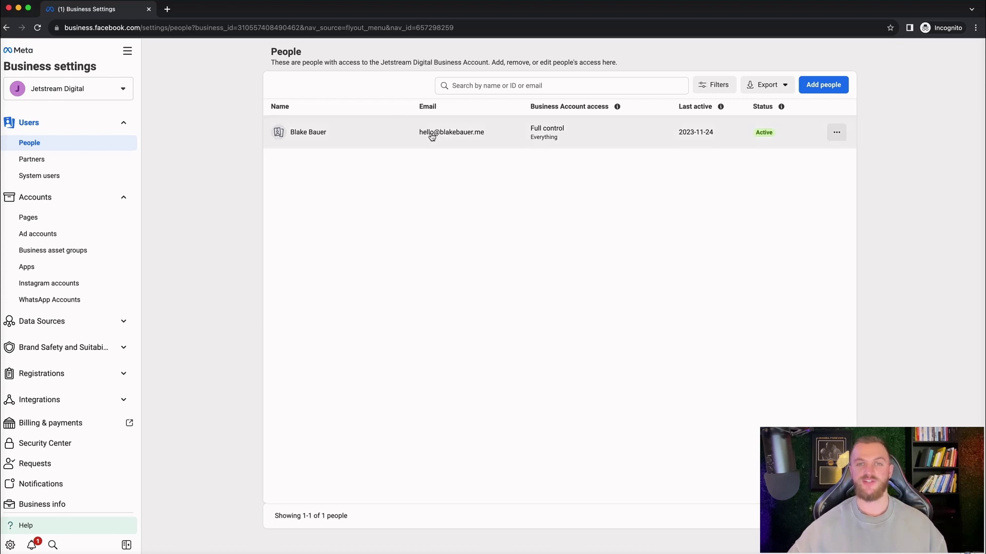
pyautogui.click(825, 84)
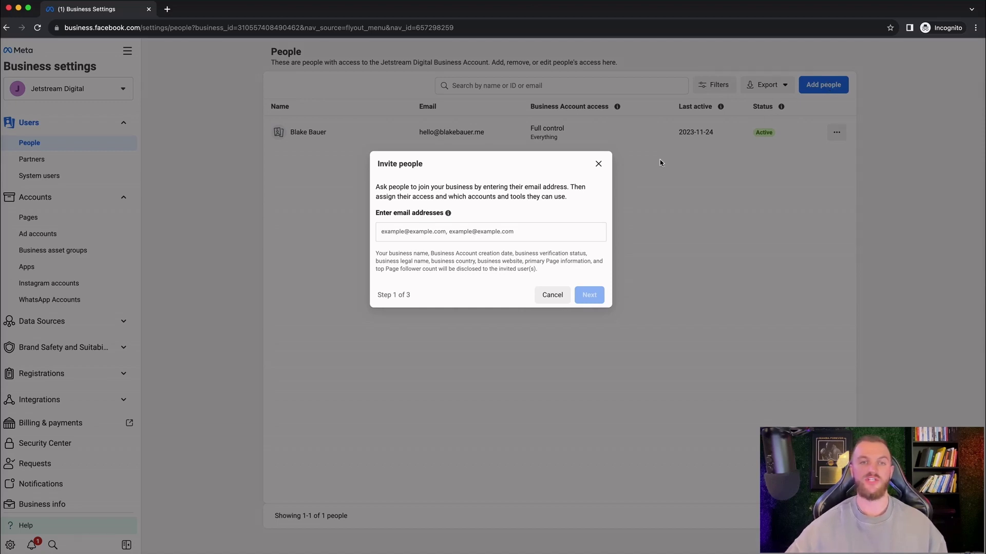
# Step: Enter the invitee's email address and continue to the access step
pyautogui.click(458, 228)
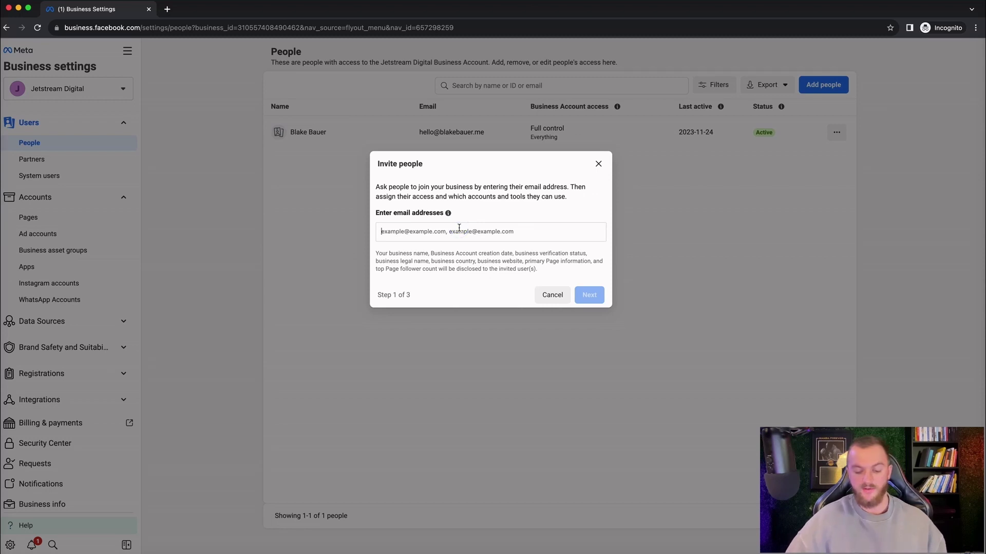
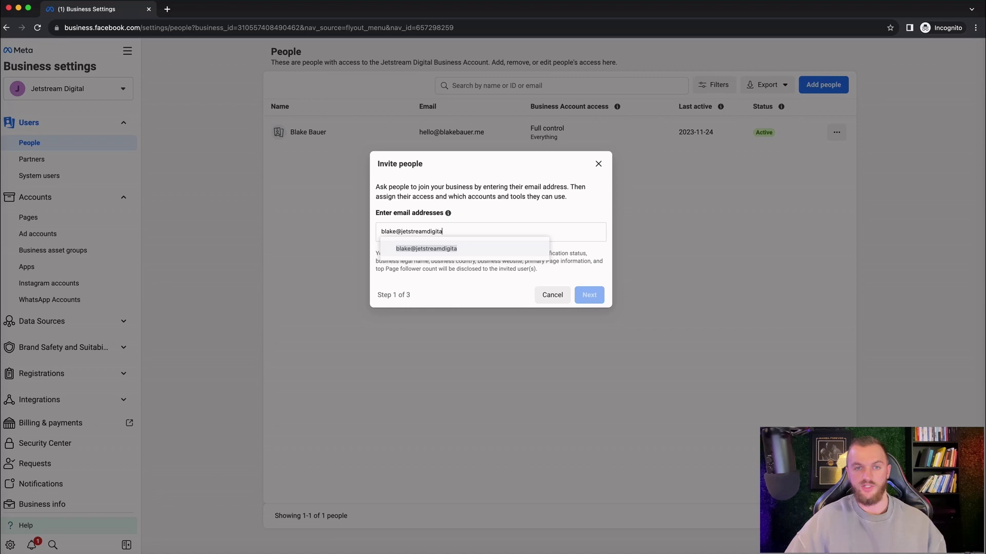
pyautogui.press('Return')
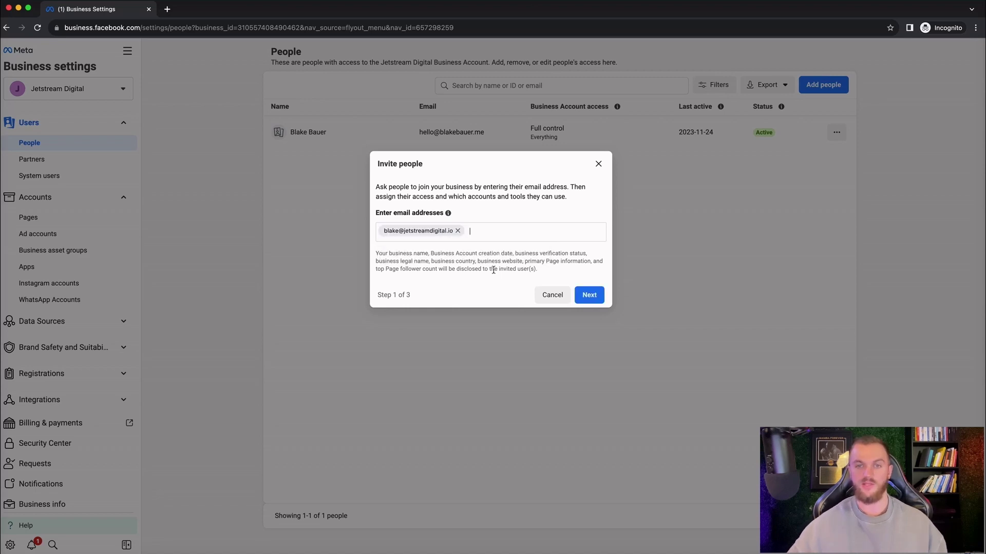
pyautogui.click(589, 294)
# Step: Set Everything to Manage, leave Finance at None, then abandon the invitation
pyautogui.click(576, 237)
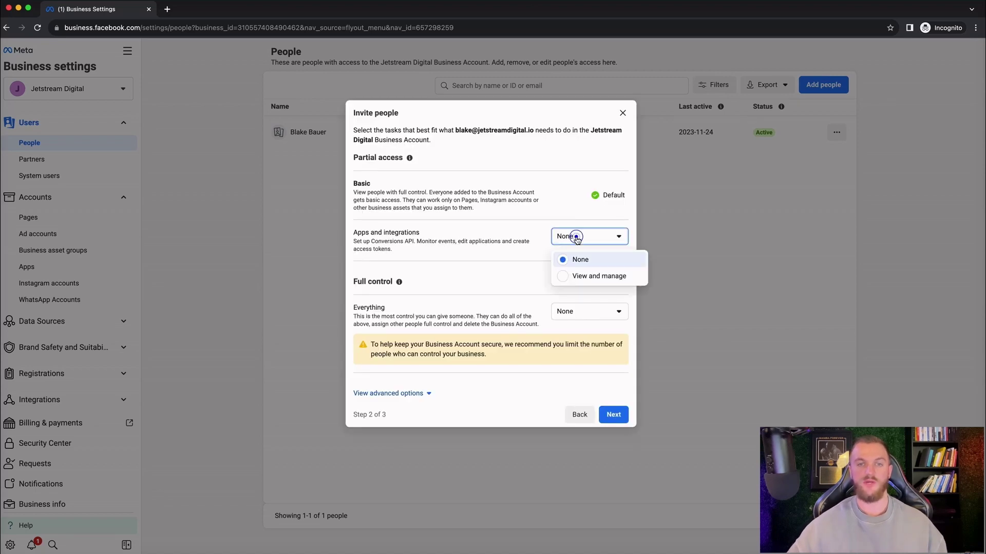
pyautogui.click(521, 274)
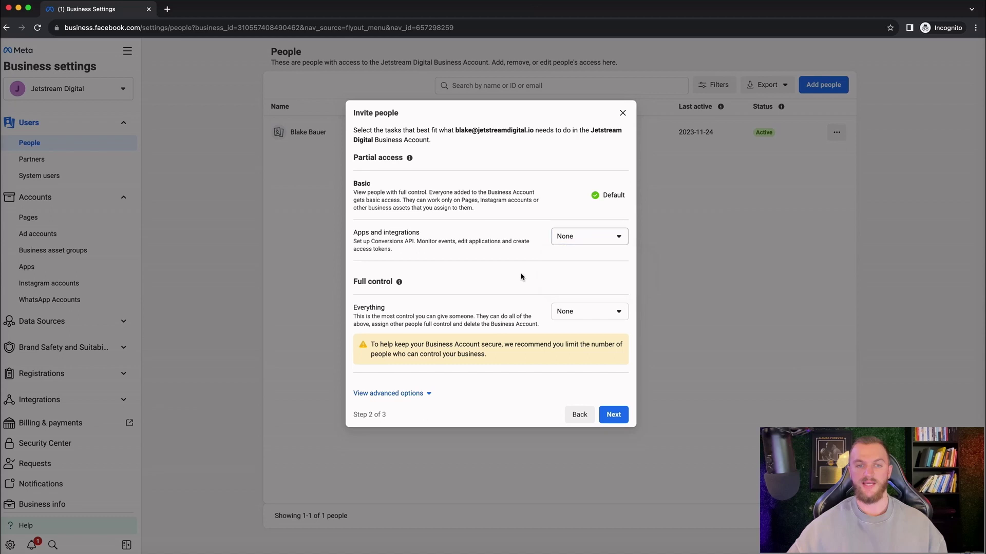
pyautogui.click(577, 315)
pyautogui.click(581, 349)
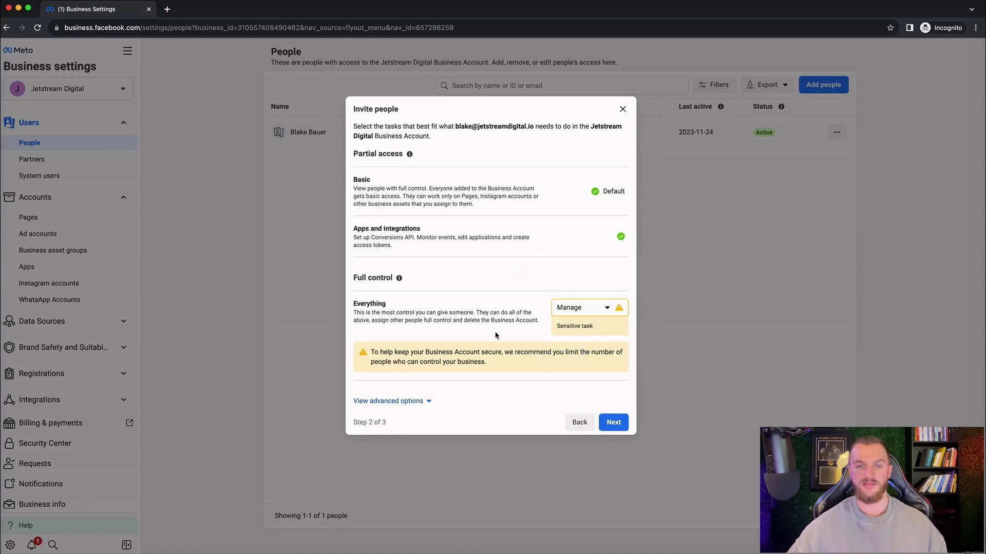
pyautogui.click(426, 401)
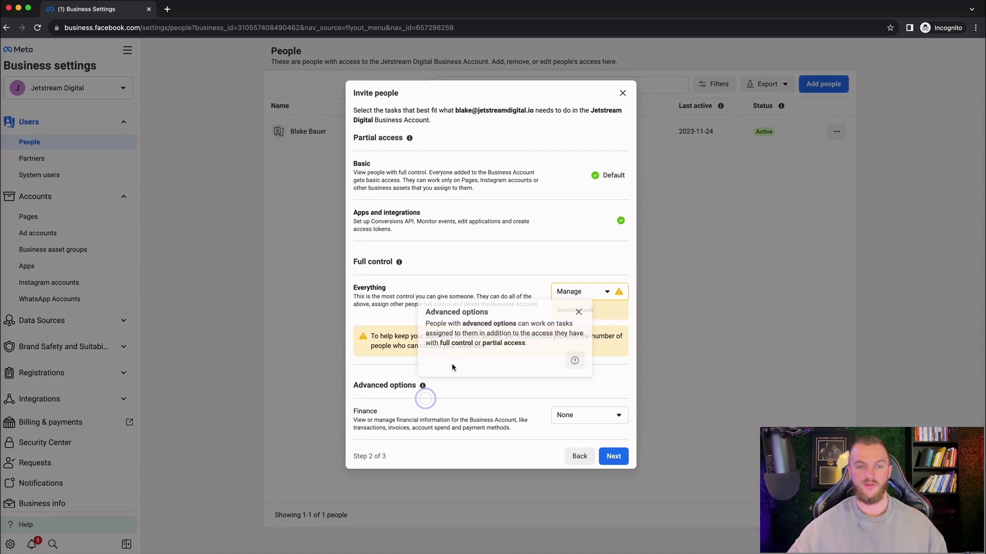
pyautogui.click(578, 415)
pyautogui.click(431, 329)
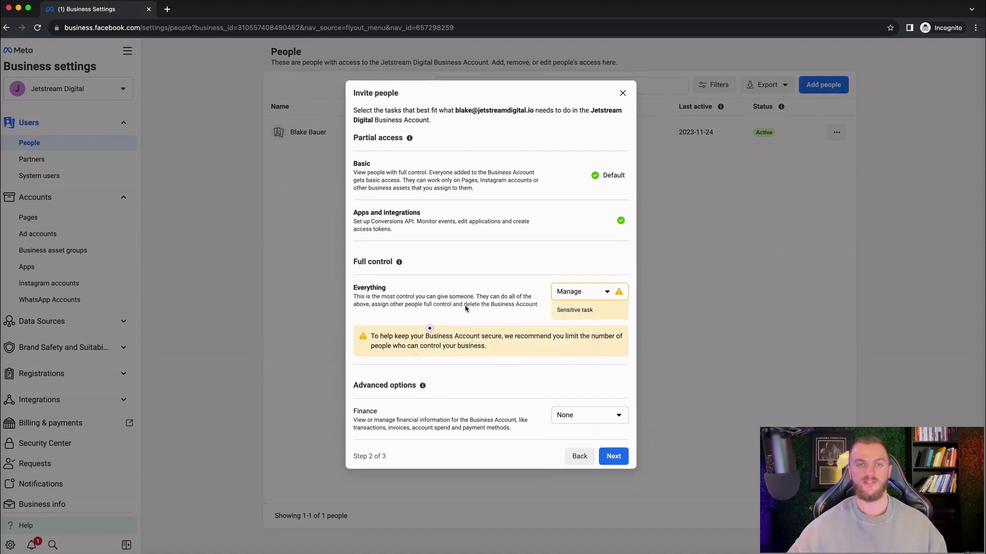
pyautogui.click(577, 292)
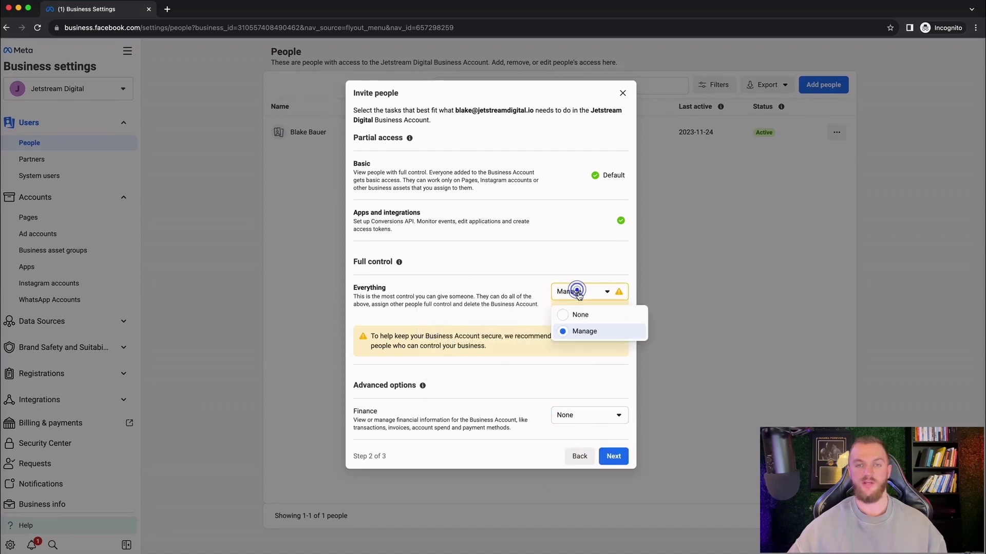
pyautogui.click(497, 311)
pyautogui.click(573, 290)
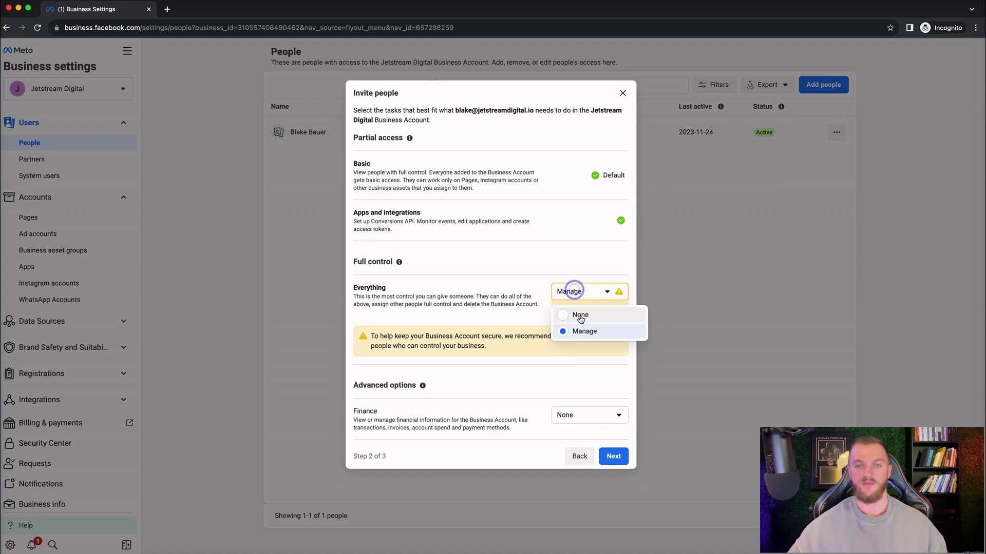
pyautogui.click(501, 315)
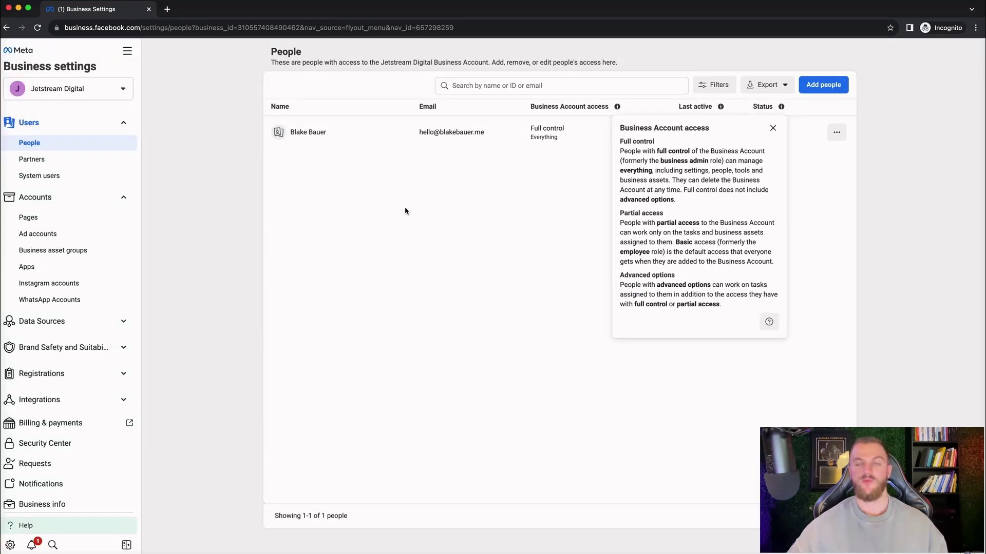
pyautogui.click(403, 208)
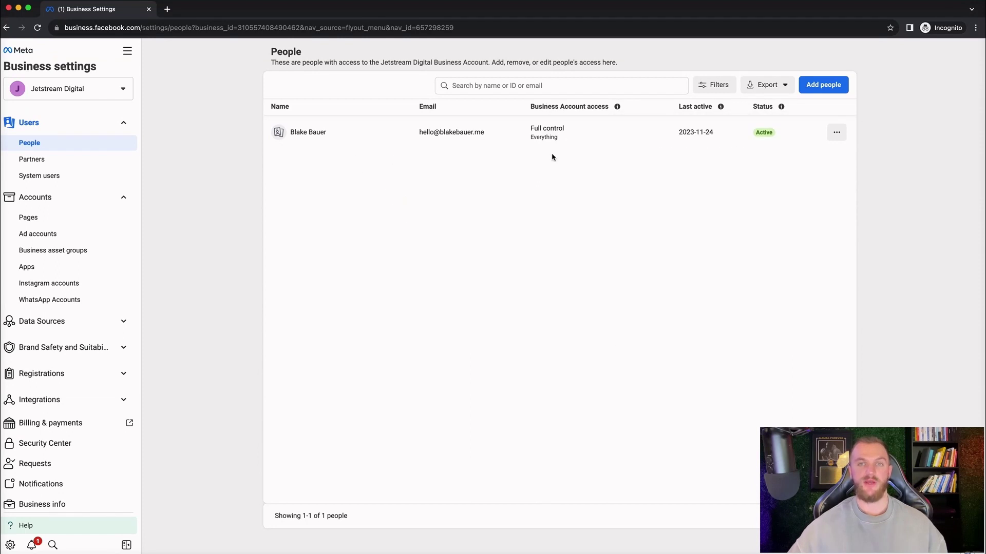
pyautogui.click(39, 159)
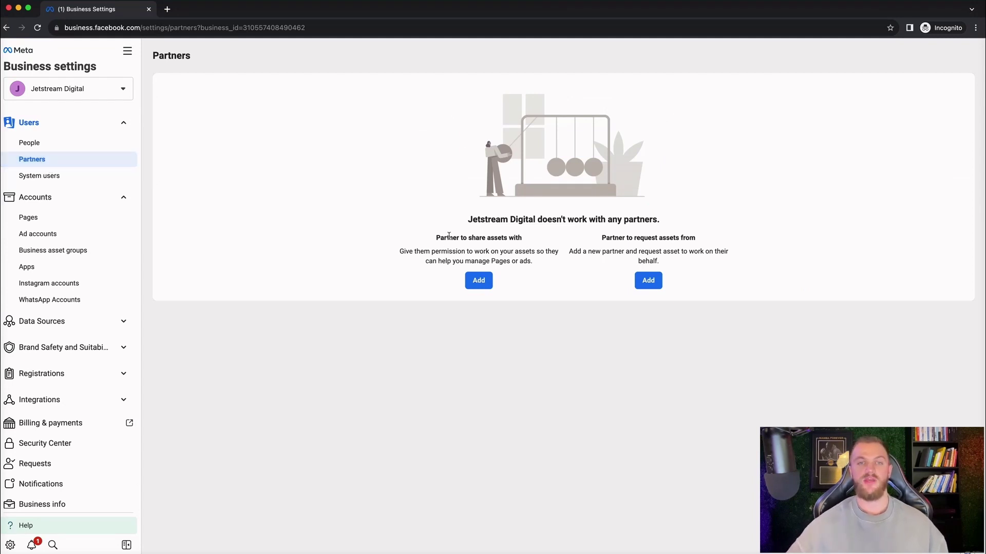
# Step: Open and cancel both the add-partner and request-assets dialogs, leaving Partners empty
pyautogui.click(478, 280)
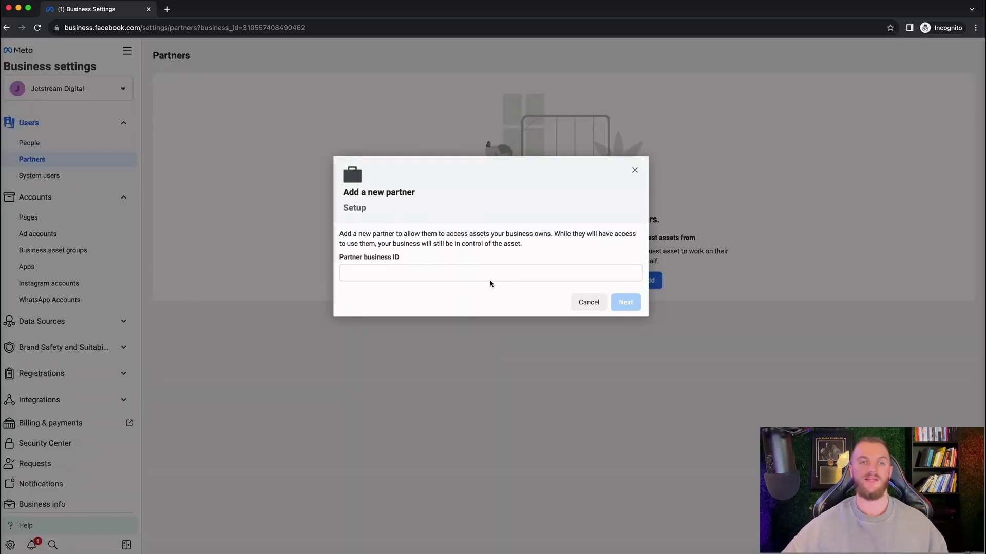
pyautogui.click(443, 273)
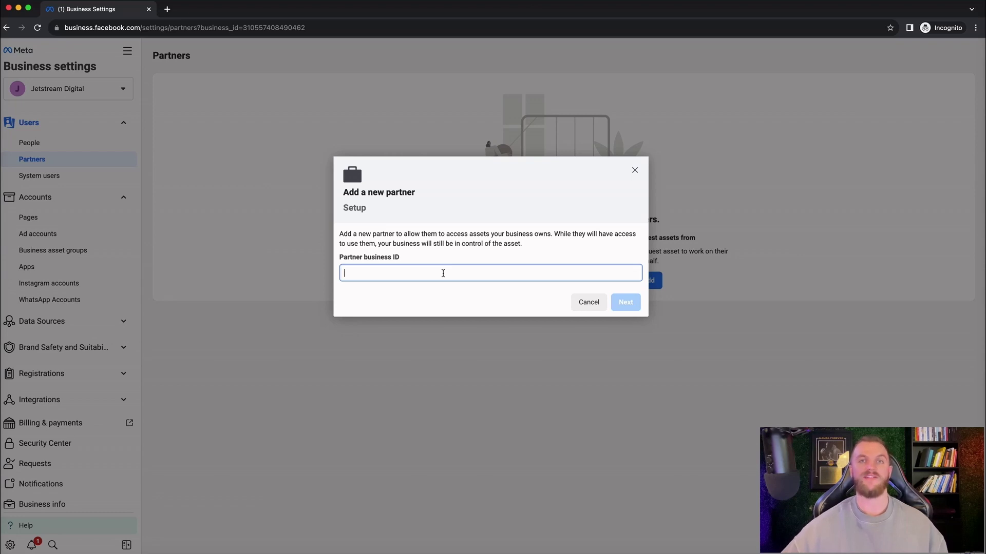
pyautogui.click(634, 170)
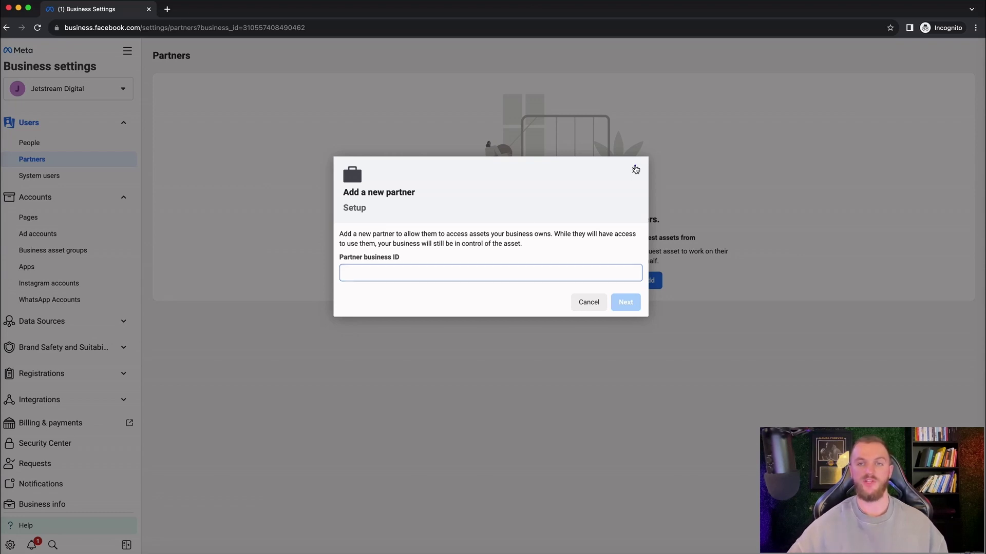
pyautogui.click(650, 278)
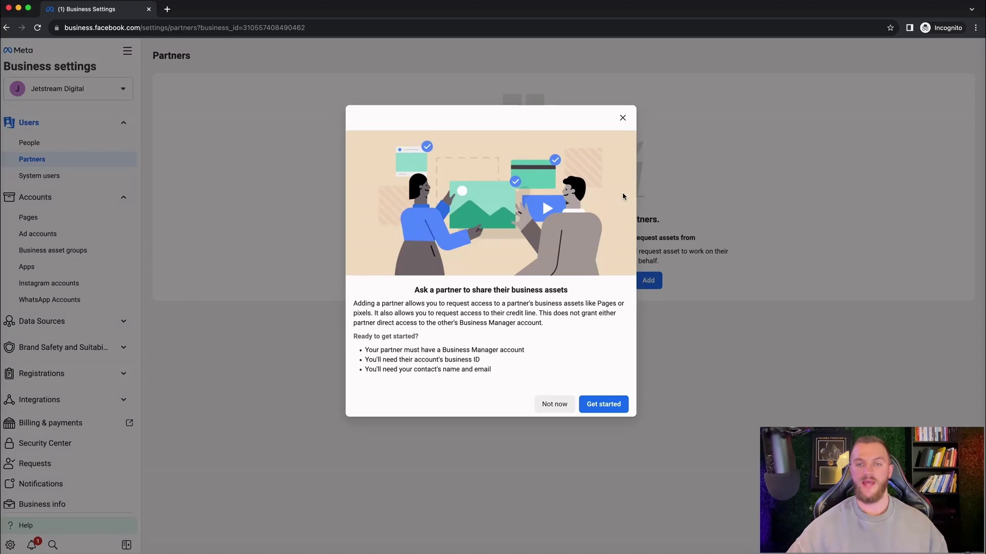
pyautogui.click(622, 118)
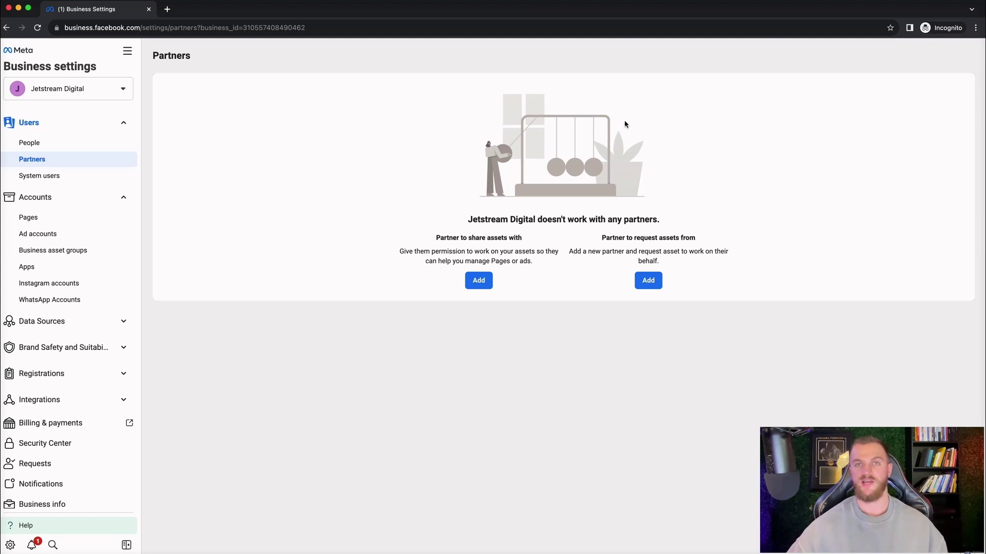
pyautogui.click(62, 178)
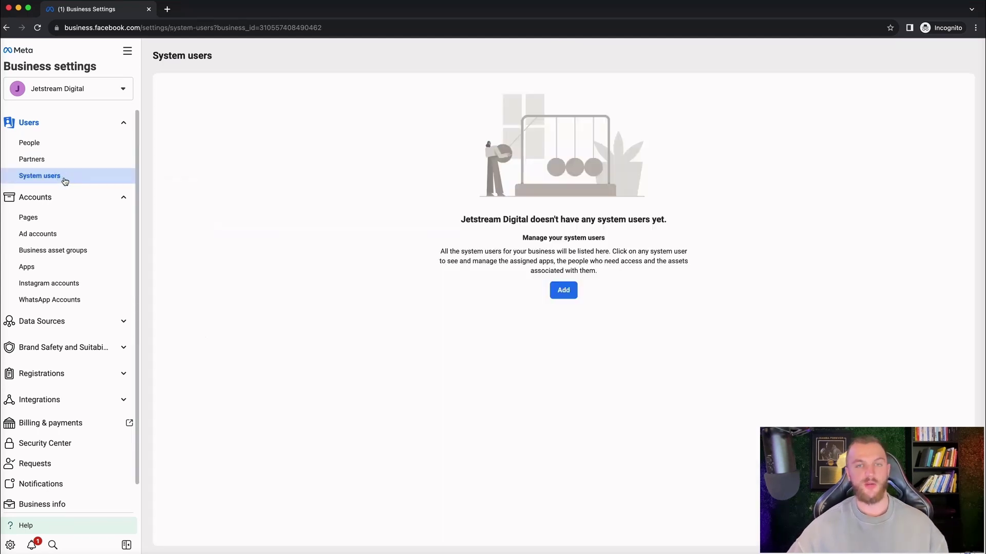
# Step: Try adding a Page in the Pages section and dismiss the access restriction notices
pyautogui.click(59, 221)
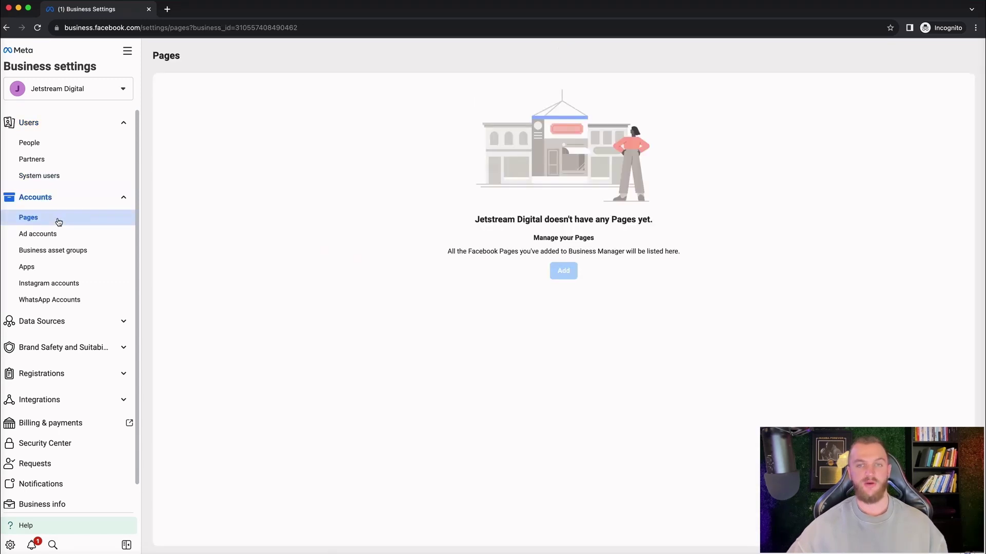
pyautogui.moveTo(574, 267)
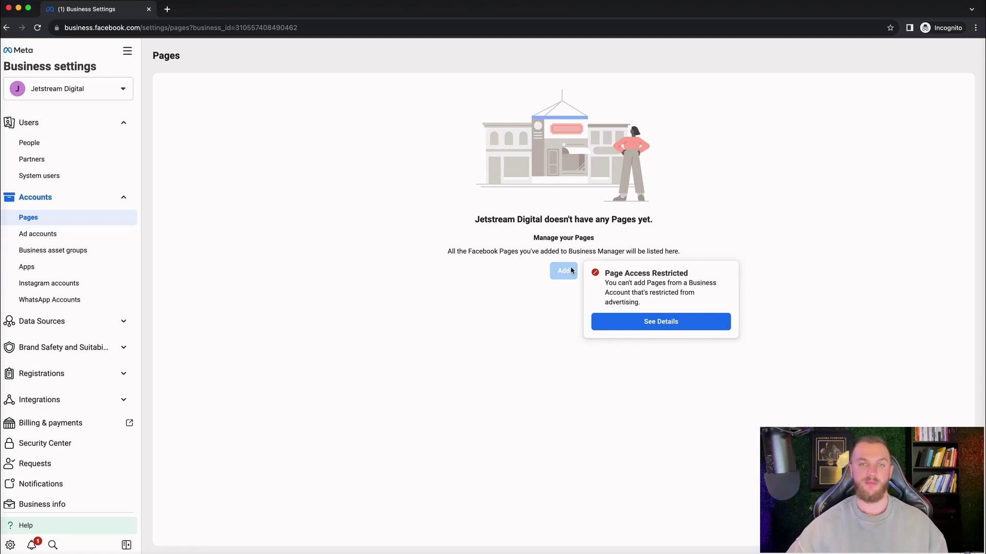
pyautogui.click(542, 274)
pyautogui.click(465, 287)
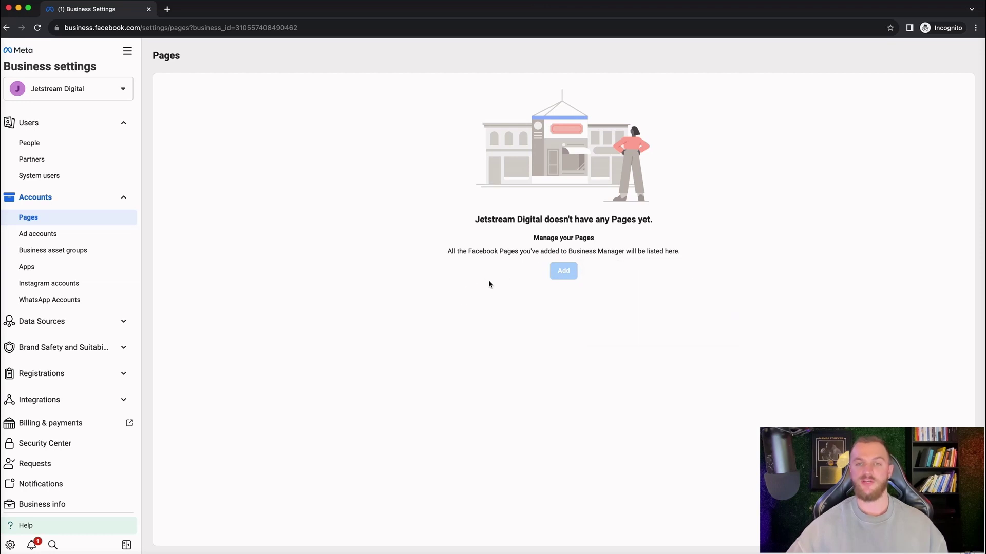
pyautogui.click(564, 269)
pyautogui.click(522, 286)
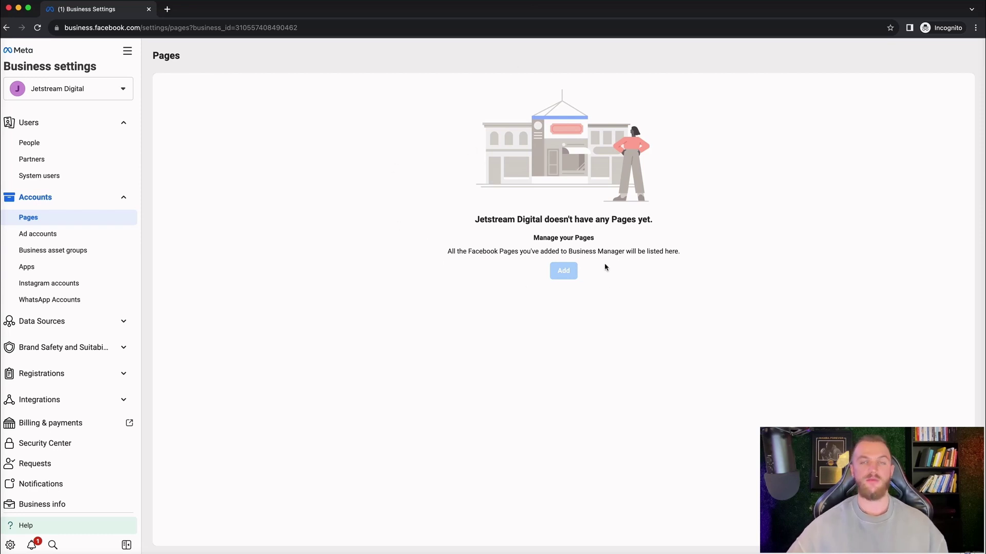
pyautogui.click(63, 236)
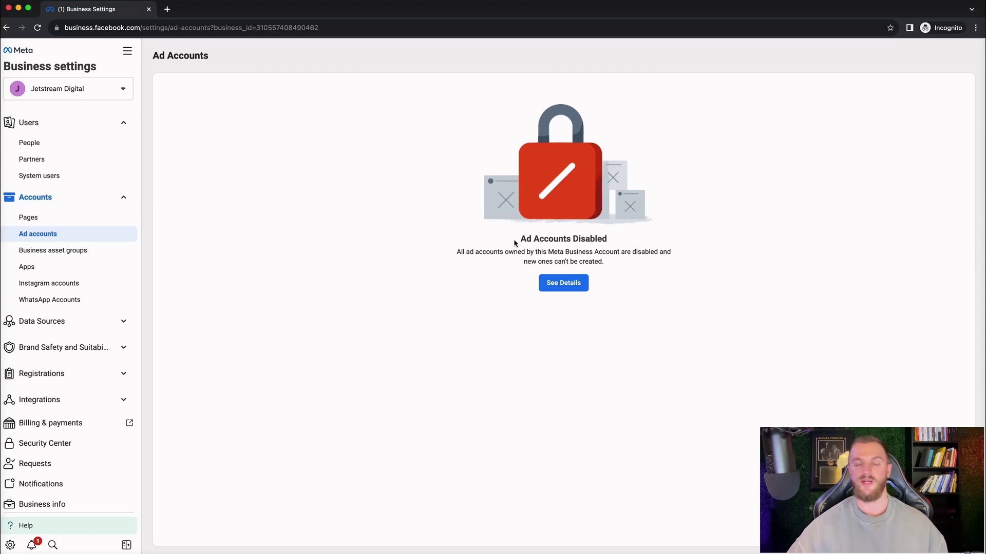
# Step: View why the ad accounts are disabled on Business Support Home, then return to Business Settings
pyautogui.click(563, 283)
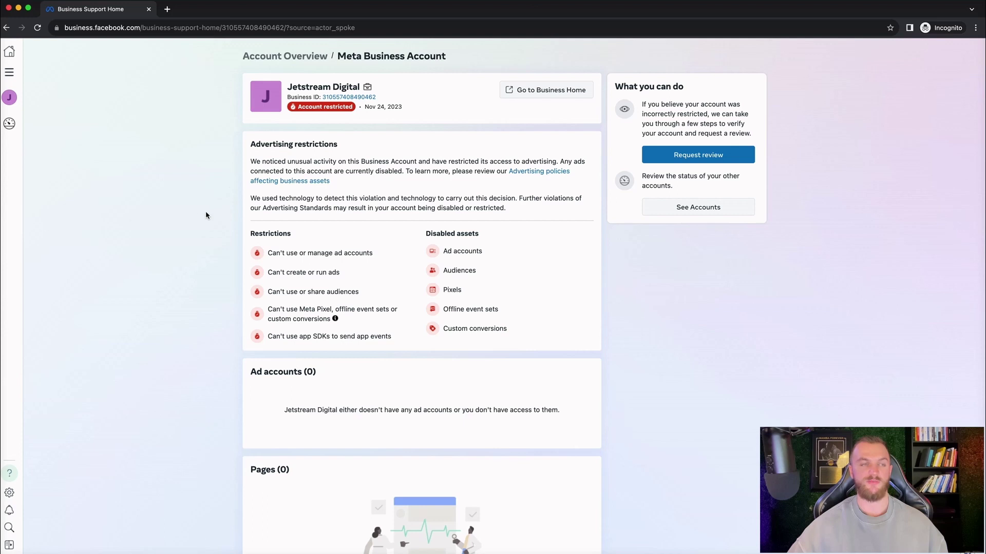
pyautogui.scroll(-1, 436, 231)
pyautogui.scroll(-4, 436, 232)
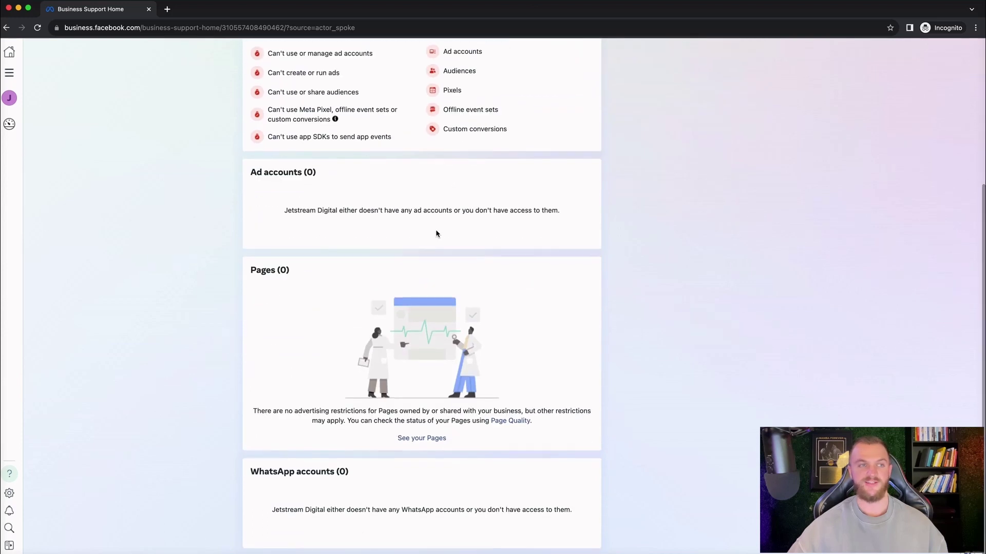
pyautogui.click(6, 28)
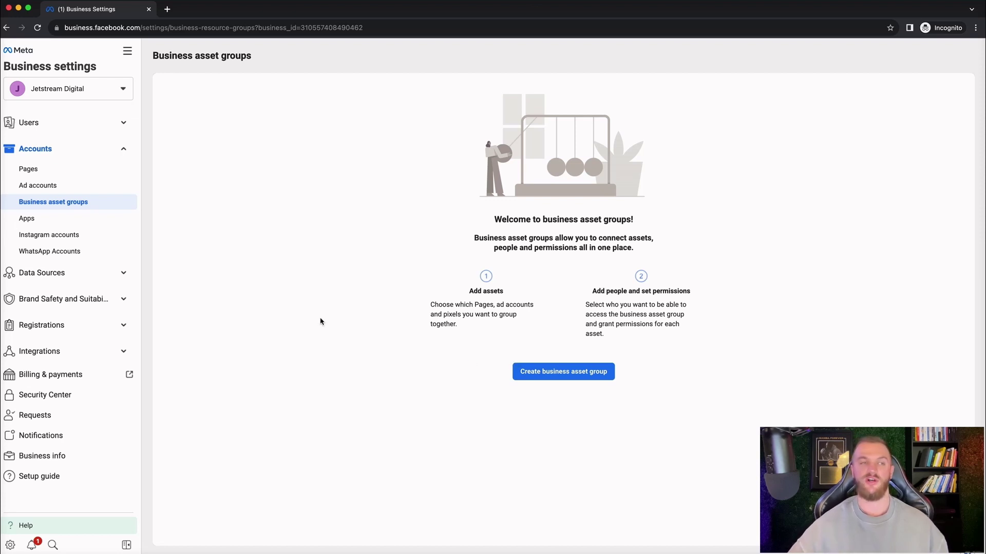
# Step: Look through Apps and Instagram accounts, dismissing the connect prompt, then the empty WhatsApp accounts page
pyautogui.click(55, 220)
pyautogui.click(63, 235)
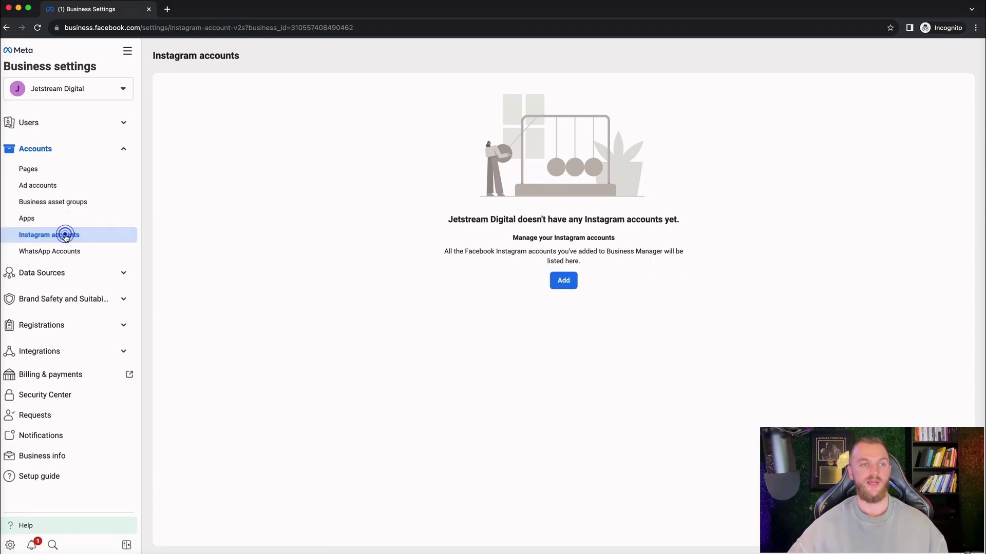
pyautogui.click(555, 280)
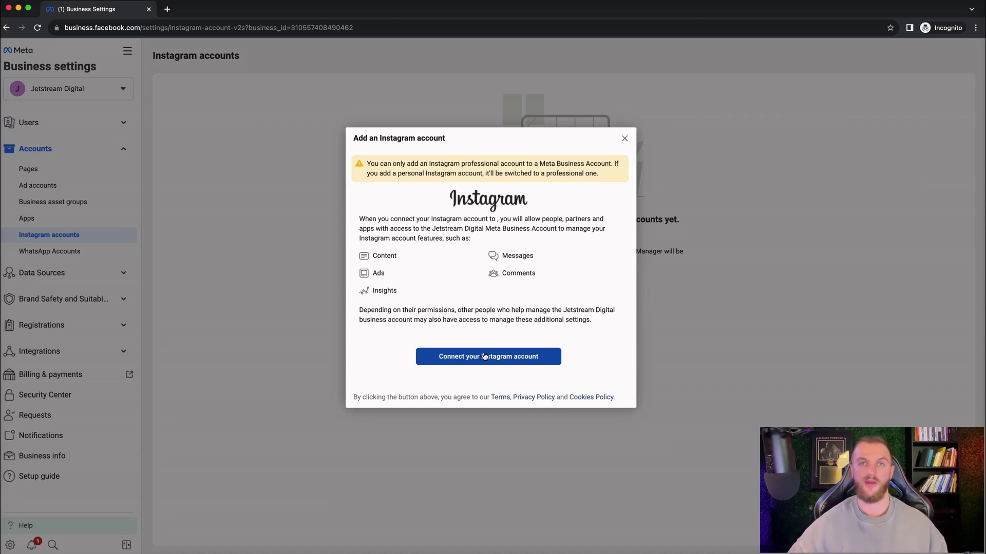
pyautogui.click(624, 139)
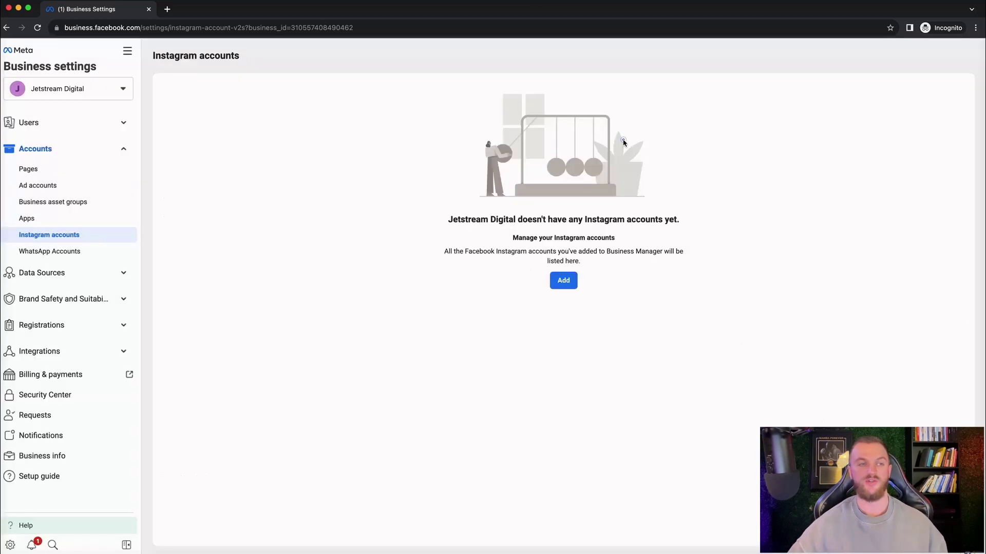
pyautogui.click(52, 252)
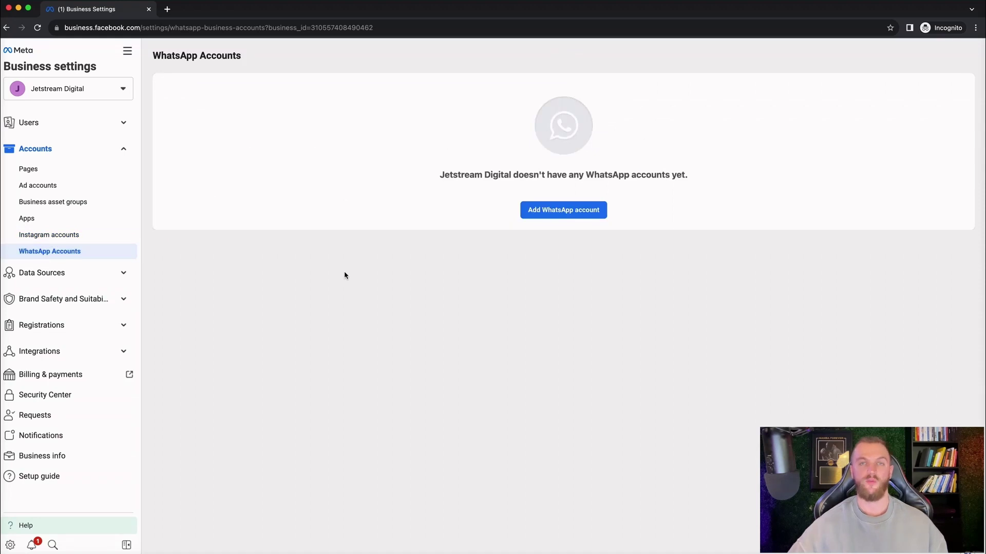
pyautogui.click(124, 272)
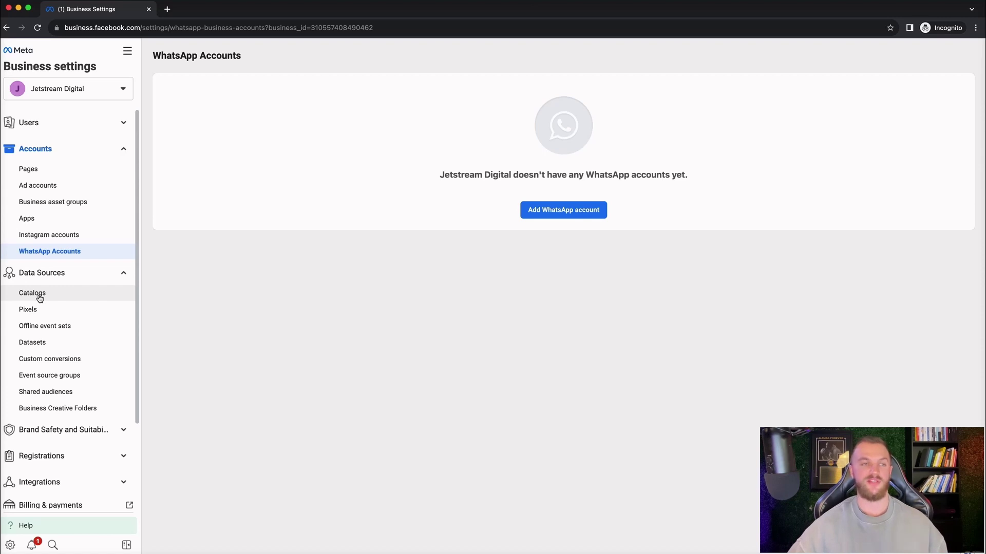
# Step: Inspect the Catalogs page and its Add options, then the Pixels and Offline event sets pages
pyautogui.click(34, 293)
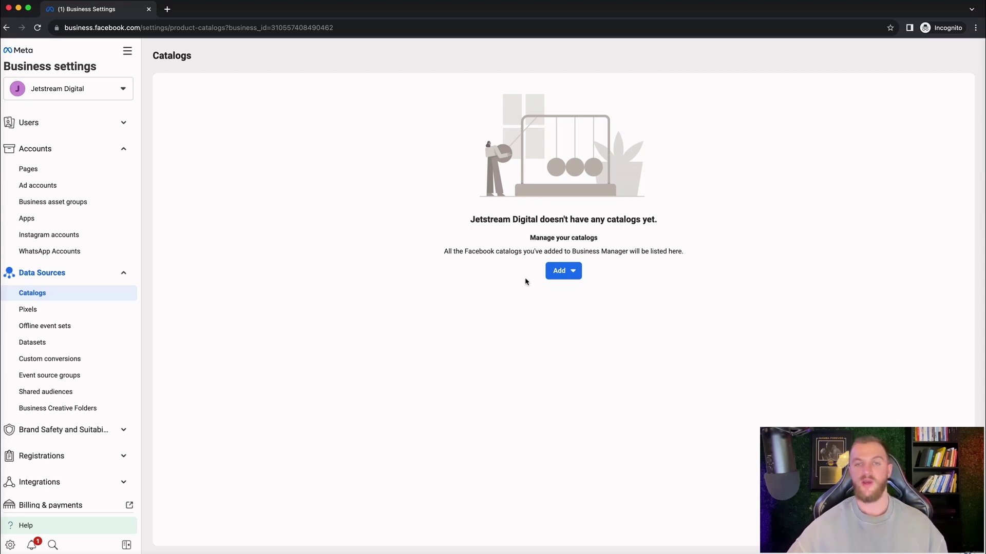
pyautogui.click(570, 270)
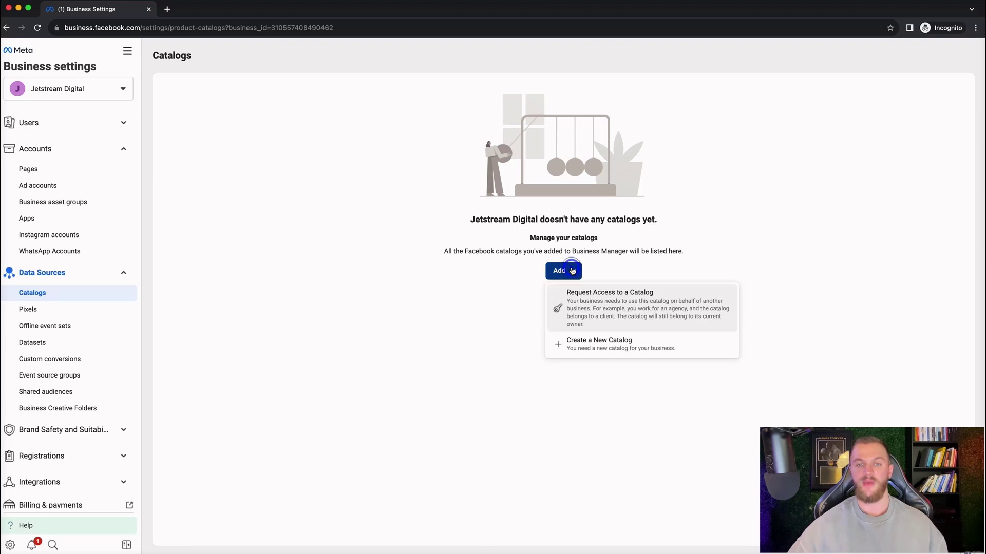
pyautogui.click(420, 297)
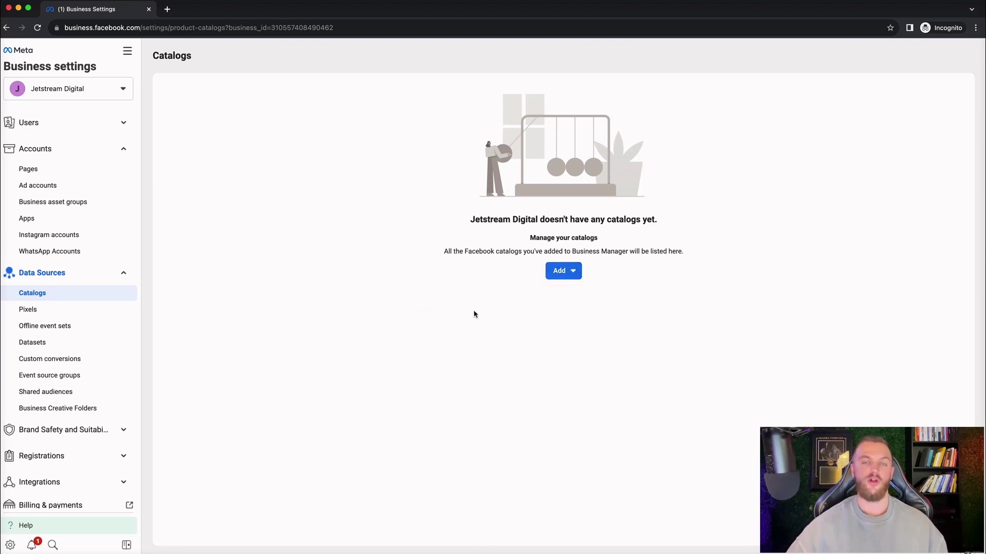
pyautogui.click(31, 310)
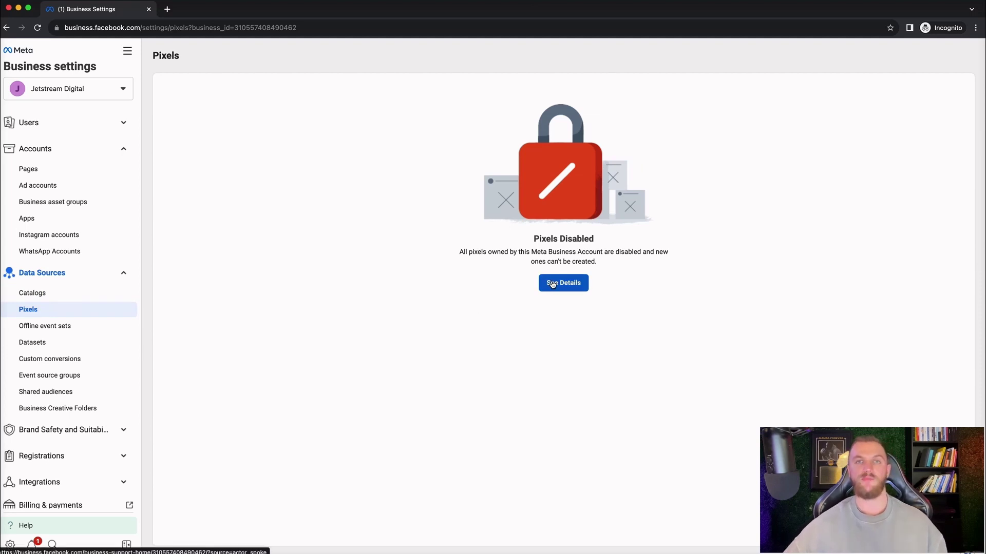
pyautogui.click(53, 326)
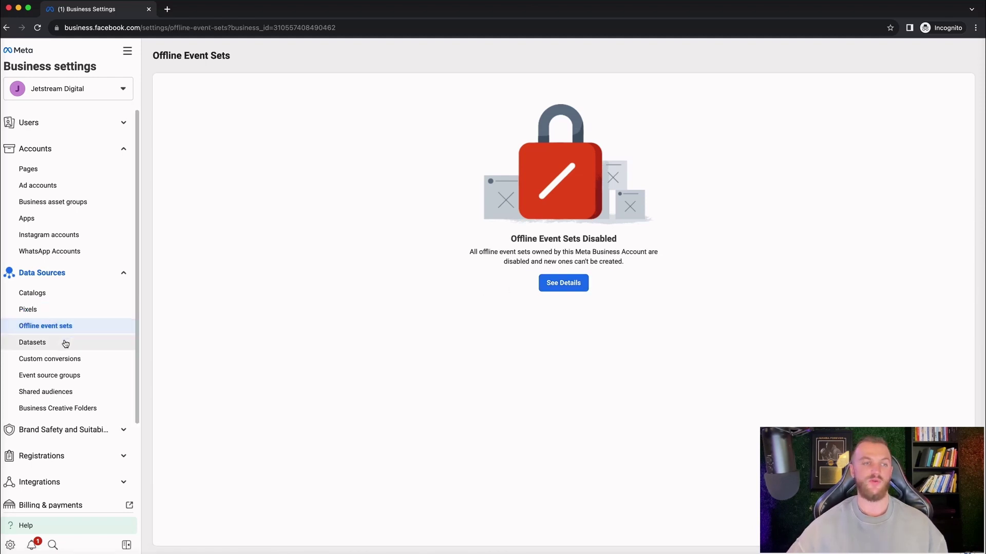
# Step: Go through Datasets, Custom conversions, Event source groups, Shared audiences and Business Creative Folders
pyautogui.click(64, 344)
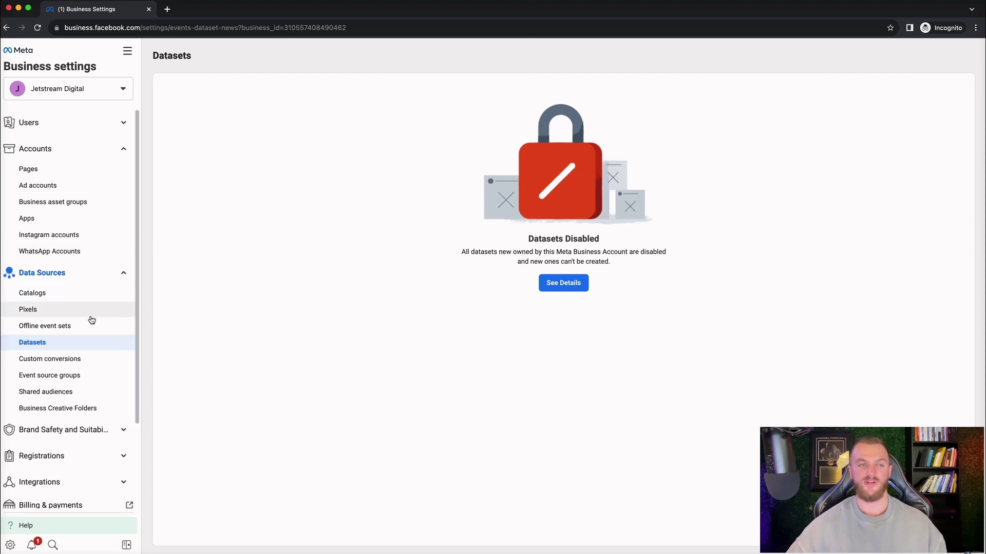
pyautogui.click(91, 360)
pyautogui.click(91, 378)
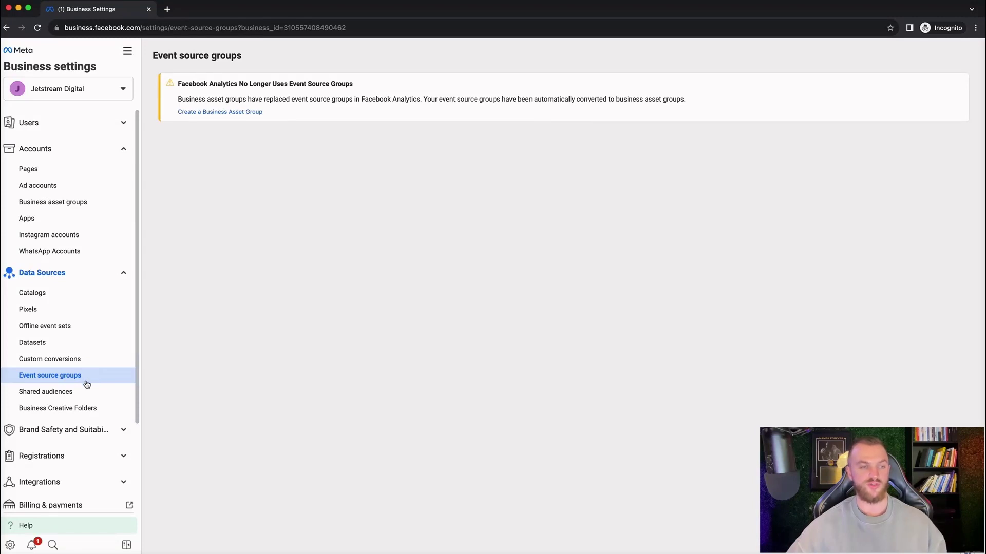
pyautogui.click(81, 395)
pyautogui.click(96, 411)
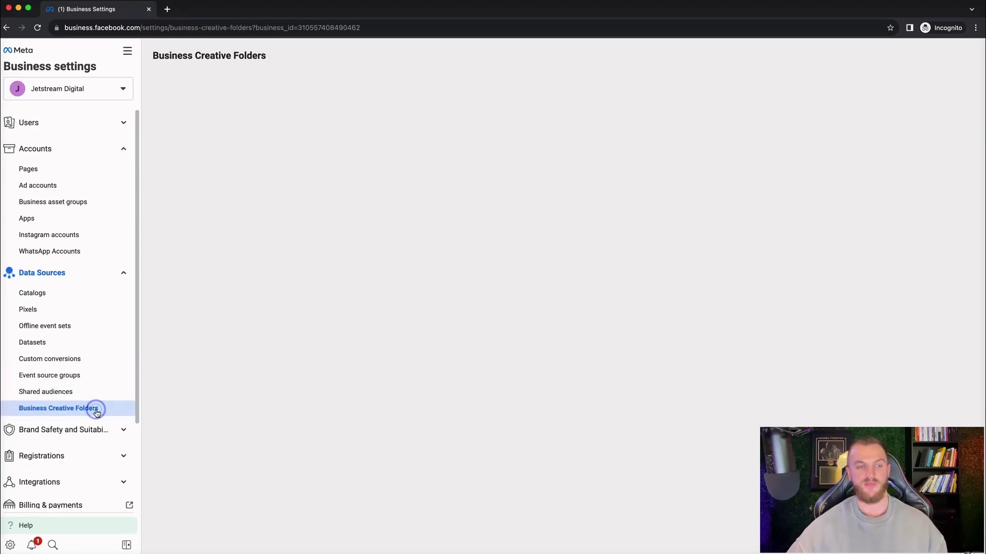
pyautogui.click(122, 430)
pyautogui.scroll(-3, 77, 388)
# Step: Check the empty Domains page with its Add options and Block lists, then expand Registrations and Integrations
pyautogui.click(71, 378)
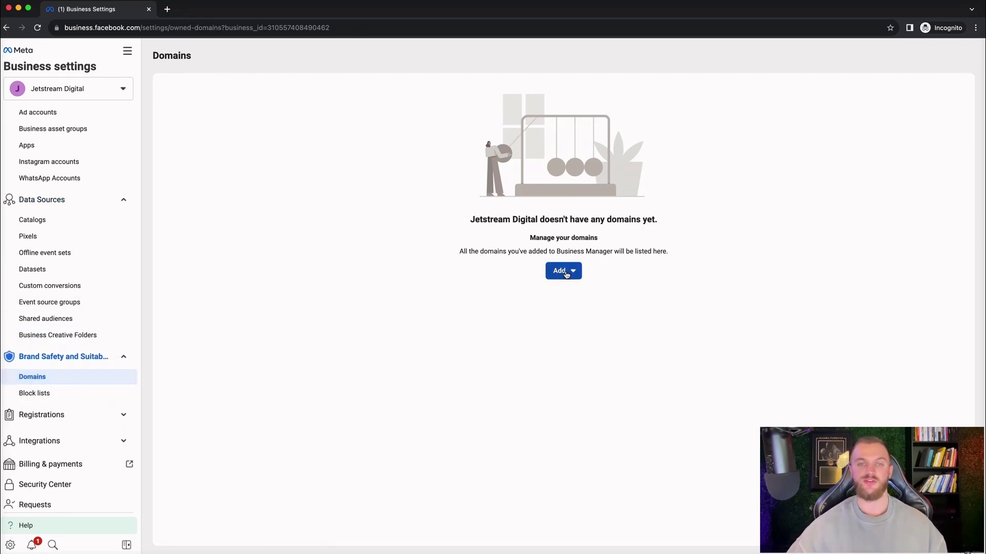
pyautogui.click(564, 271)
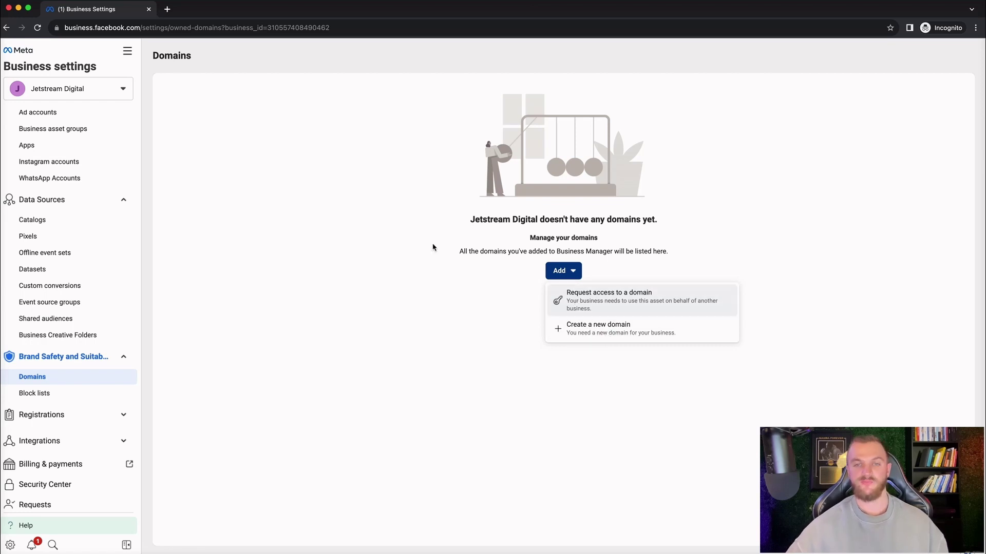
pyautogui.click(52, 392)
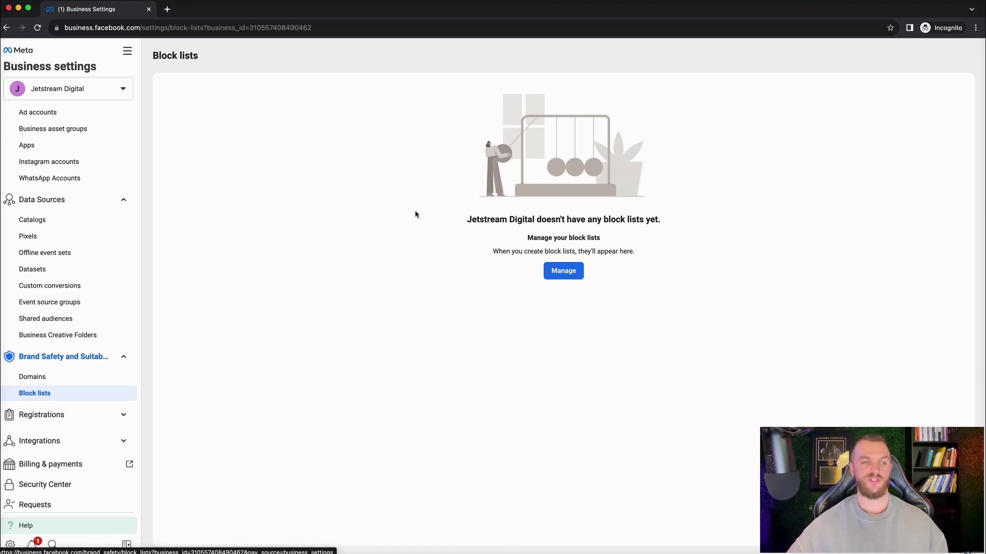
pyautogui.click(122, 412)
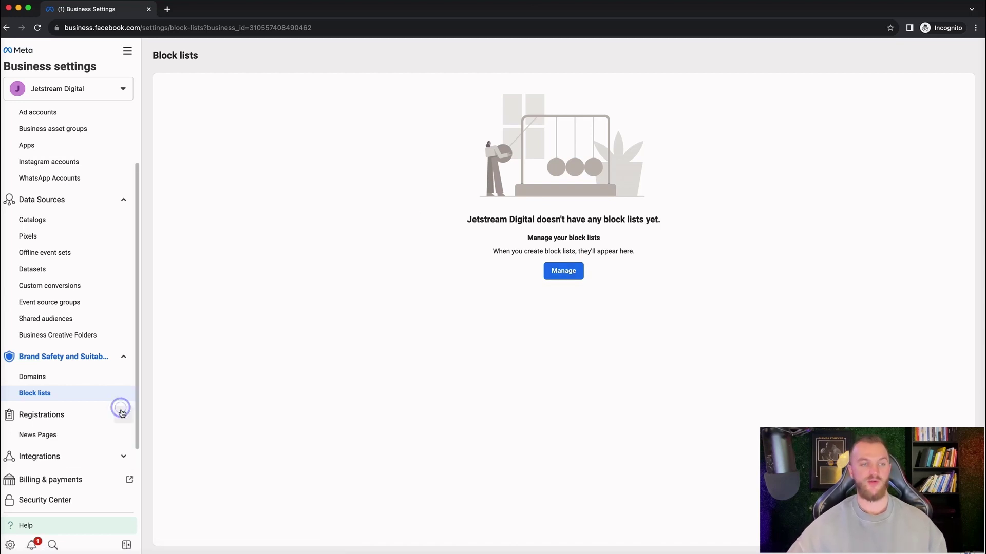
pyautogui.click(118, 456)
pyautogui.scroll(-5, 64, 423)
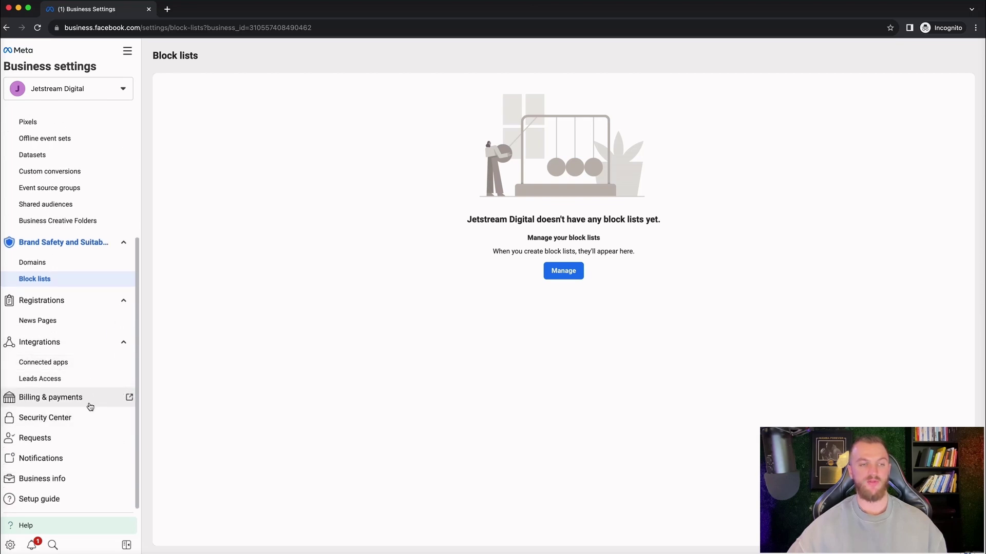
# Step: Open Billing & payments in a new tab and view its accounts and saved payment methods
pyautogui.rightClick(93, 400)
pyautogui.click(100, 406)
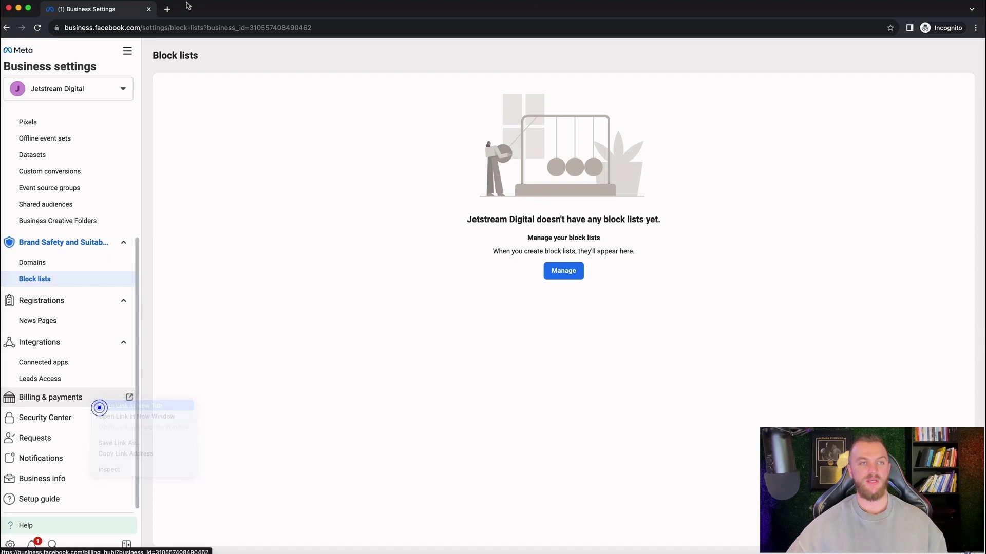
pyautogui.hotkey('ctrl', 'Tab')
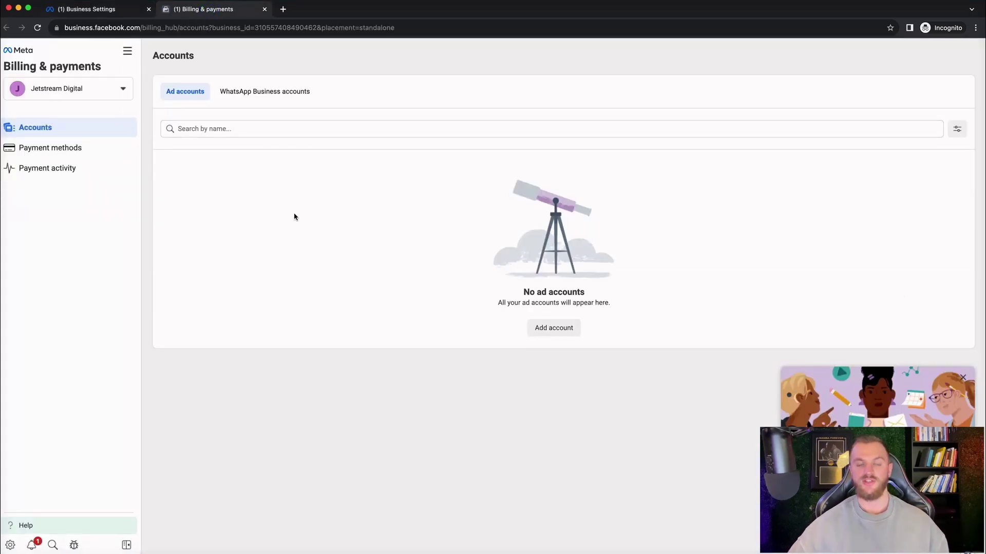
pyautogui.click(88, 146)
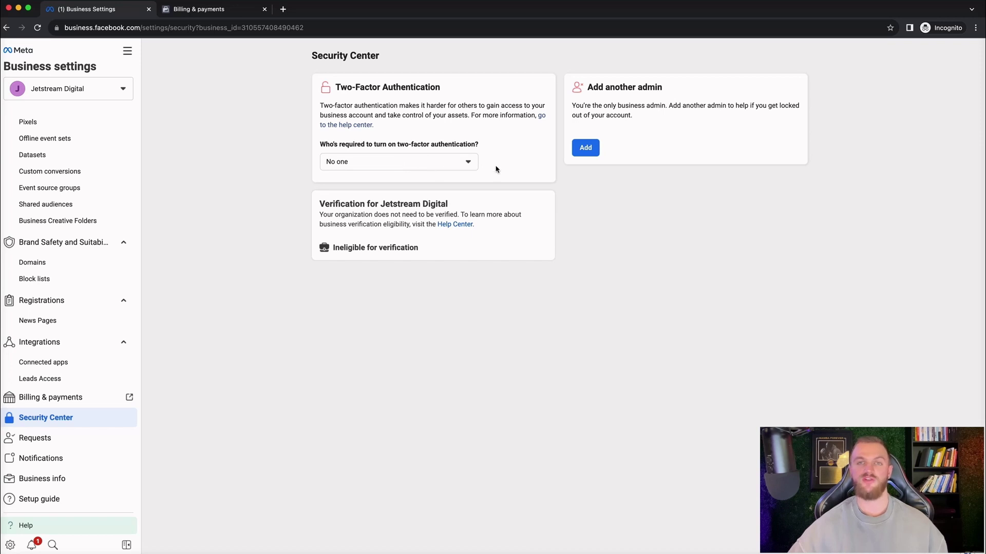
# Step: Review the business's access Requests, then scroll through the Notifications toggles for pages and ad accounts
pyautogui.click(582, 153)
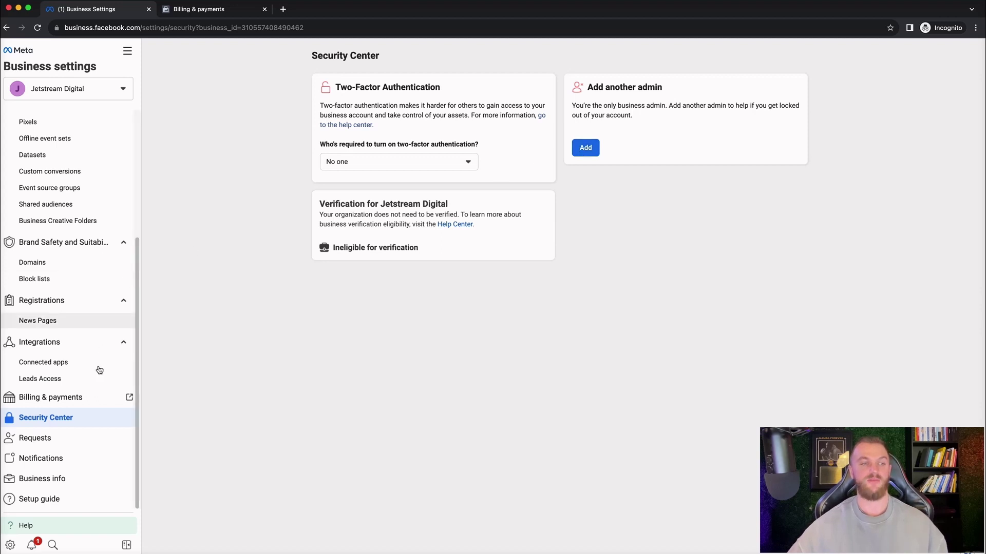
pyautogui.click(62, 440)
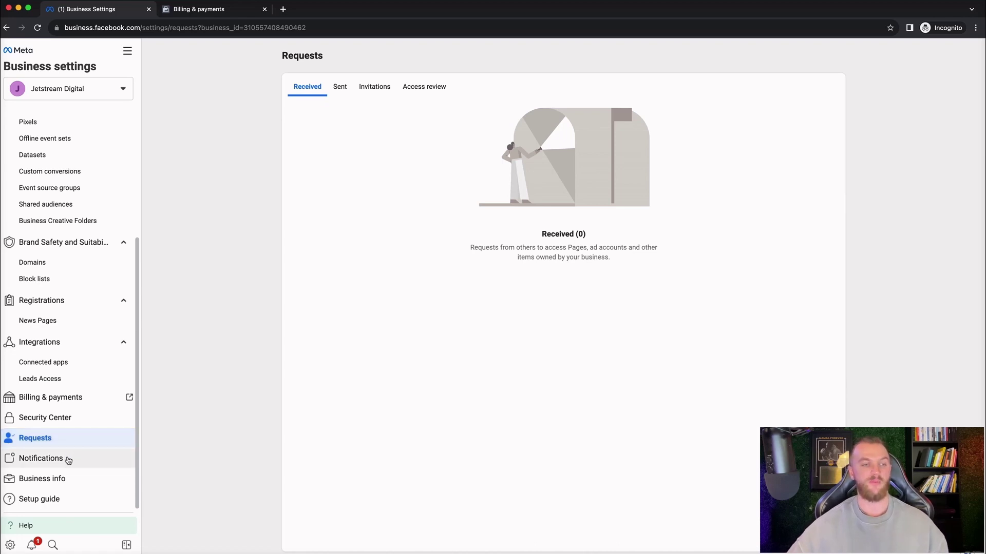
pyautogui.click(70, 458)
pyautogui.scroll(-10, 519, 192)
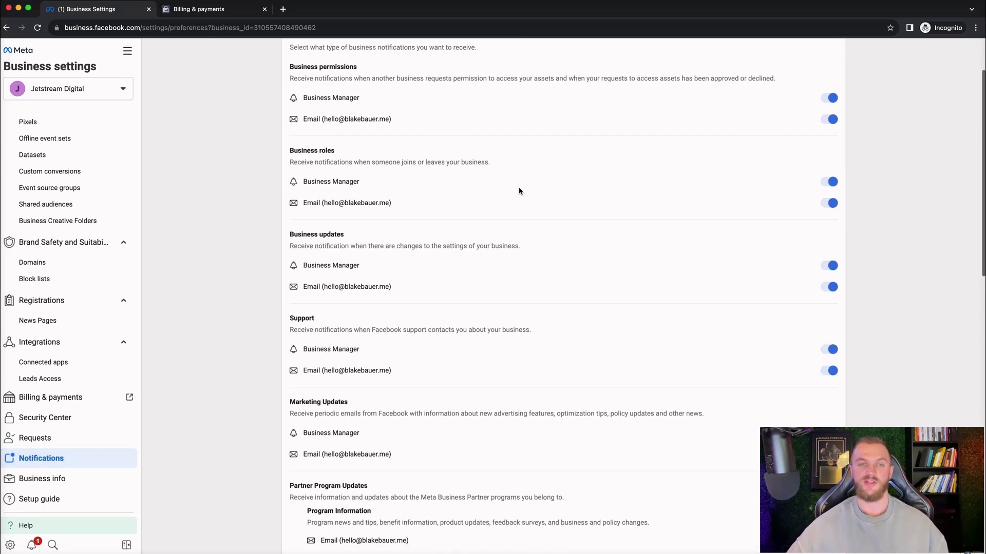
pyautogui.scroll(-6, 594, 313)
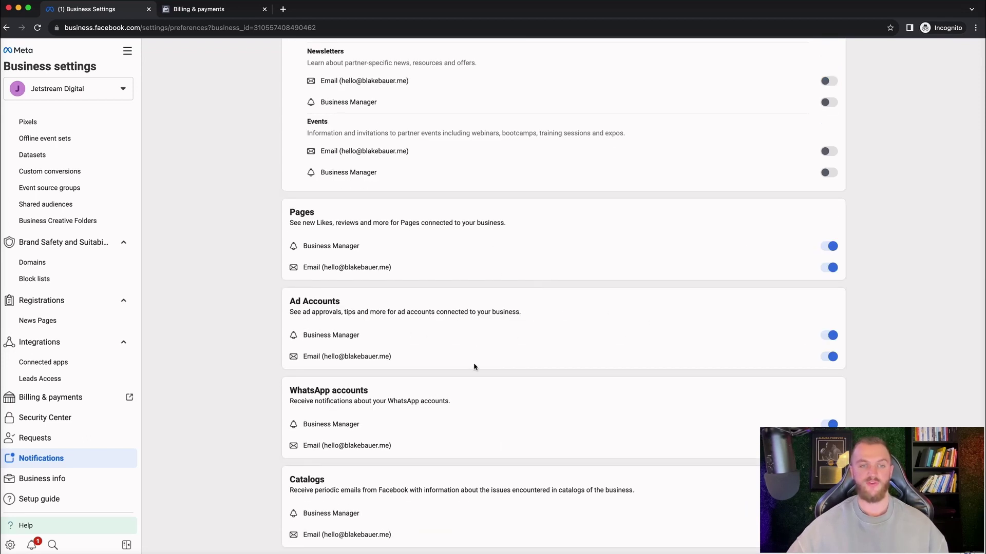
pyautogui.scroll(-2, 473, 367)
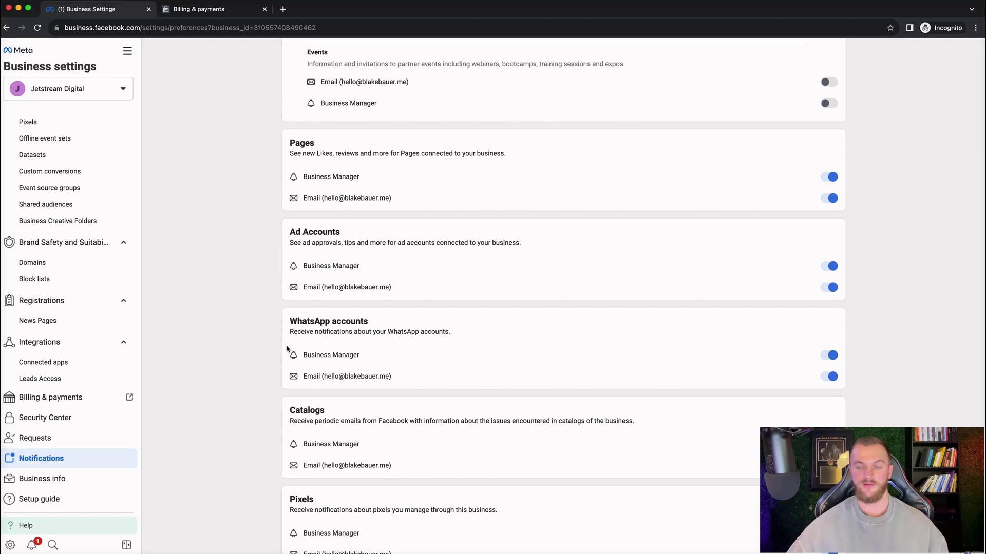
# Step: Review Jetstream Digital's business info, selecting its name and ID and opening Edit for the primary page
pyautogui.click(60, 479)
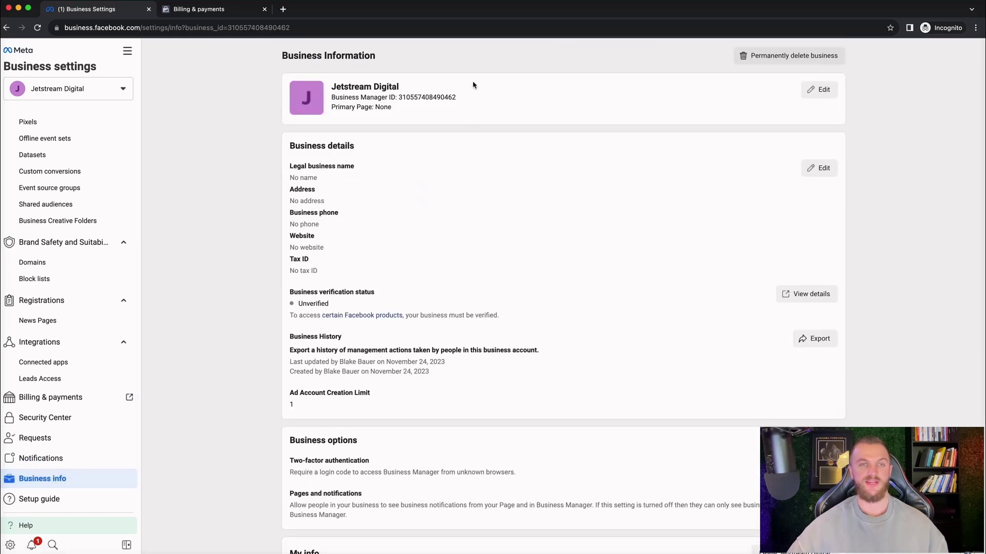
pyautogui.tripleClick(415, 89)
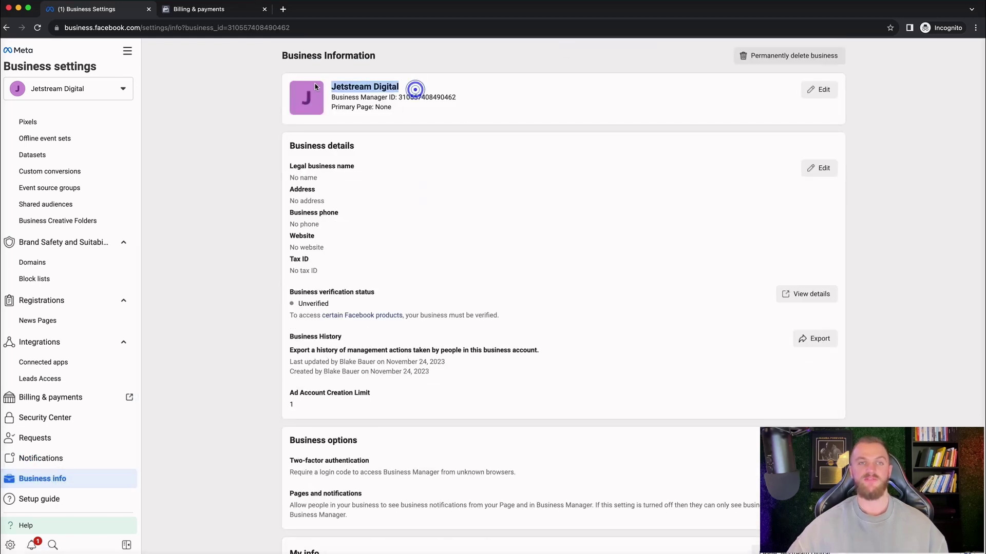
pyautogui.doubleClick(449, 97)
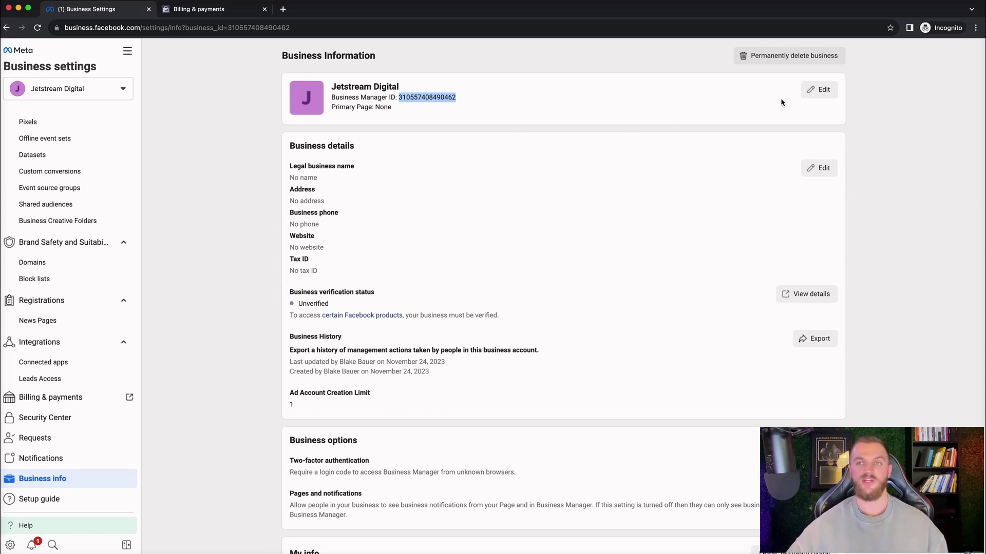
pyautogui.click(813, 91)
pyautogui.click(367, 130)
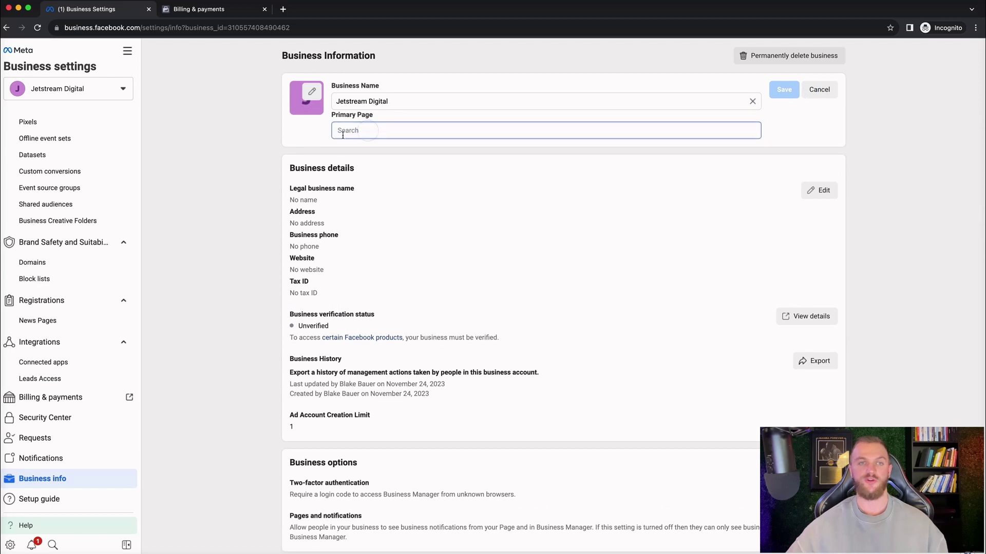
pyautogui.scroll(-2, 360, 164)
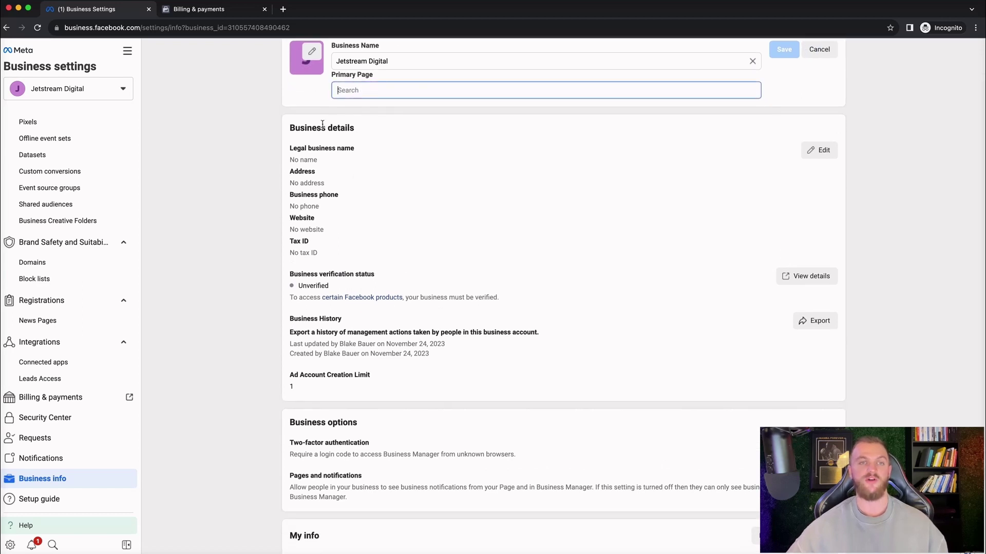
pyautogui.scroll(-2, 517, 292)
pyautogui.scroll(3, 508, 306)
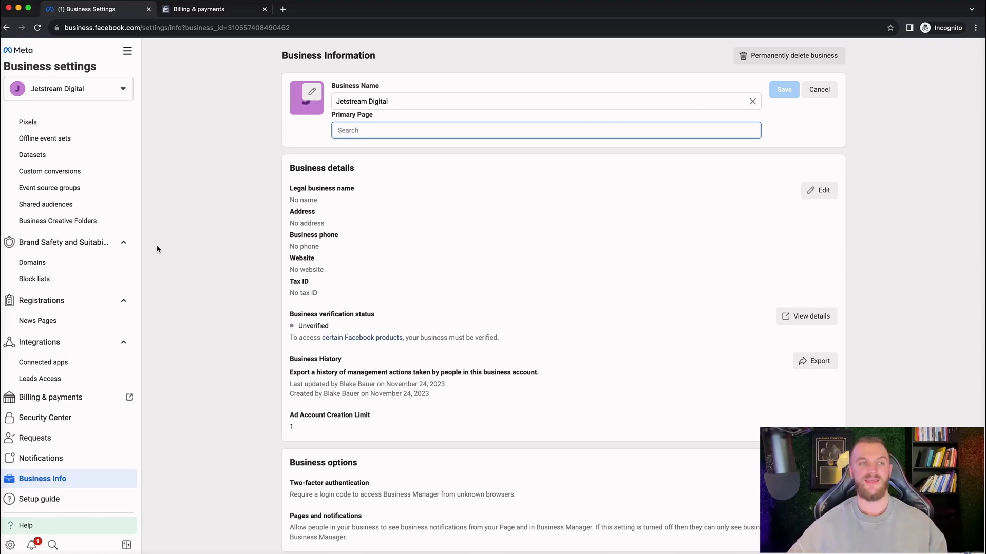
pyautogui.scroll(5, 98, 287)
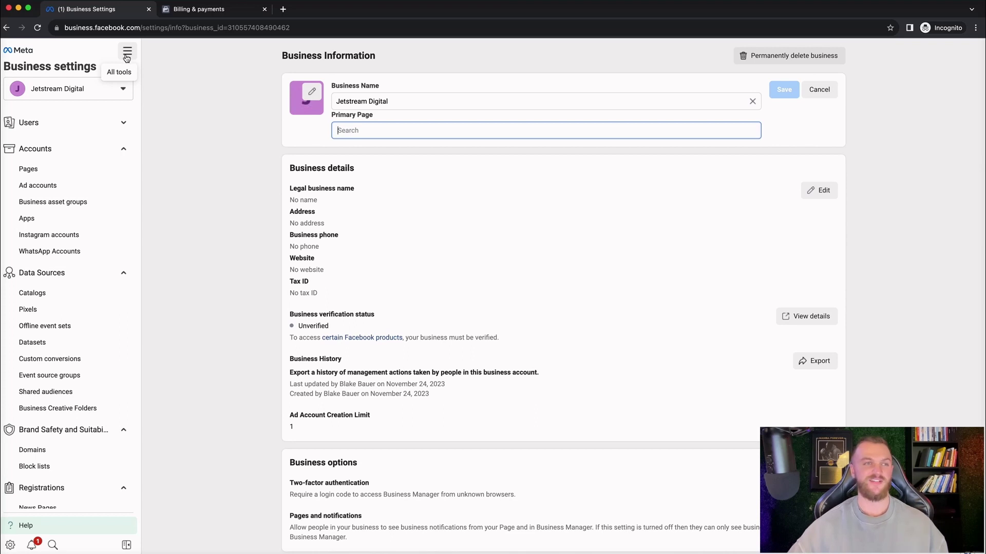
# Step: Glance at the All tools list, then show the business's disabled ad accounts
pyautogui.click(127, 58)
pyautogui.click(127, 57)
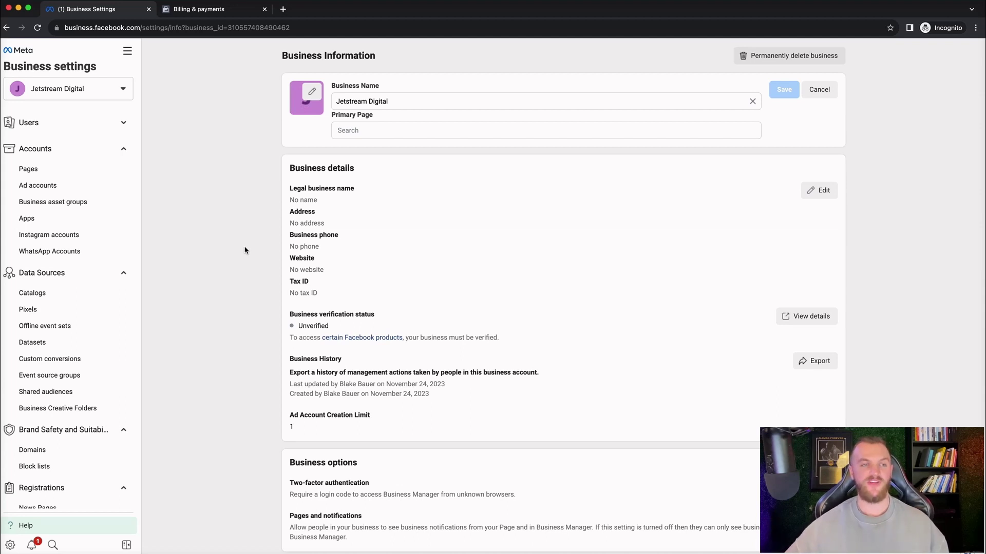
pyautogui.click(82, 185)
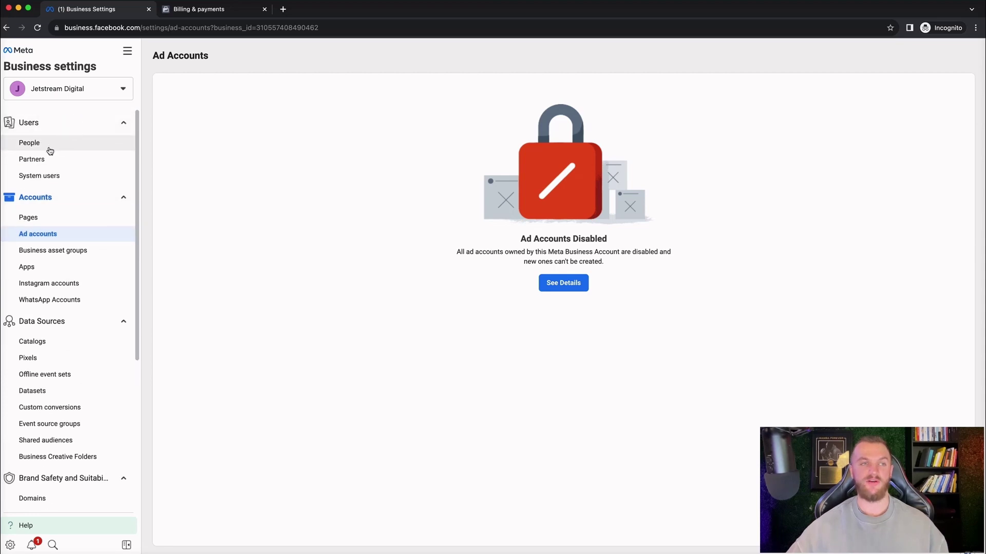
# Step: Open the People list under Users
pyautogui.click(49, 149)
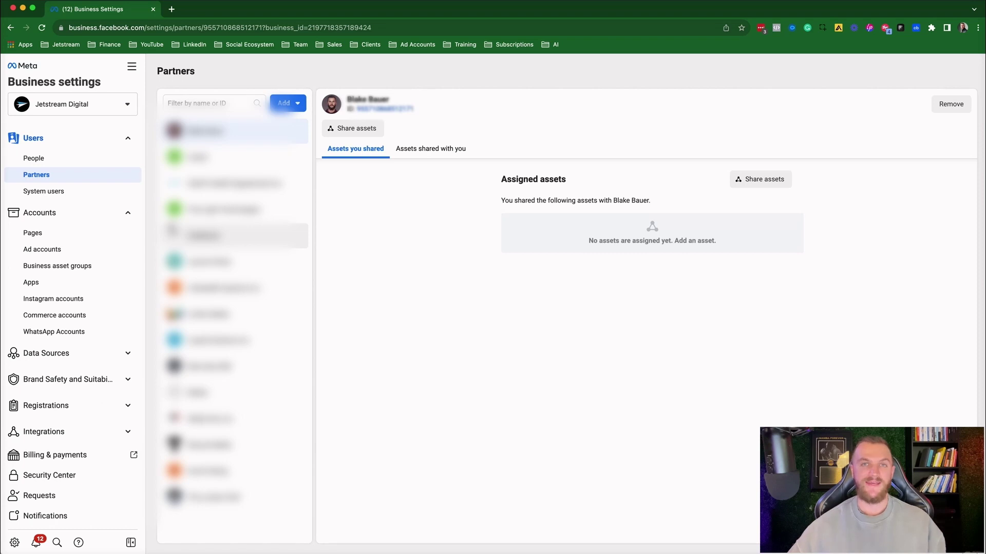
# Step: Scroll the established account's Pages, then view Add people for its Jetstream ad account without assigning anyone
pyautogui.click(57, 236)
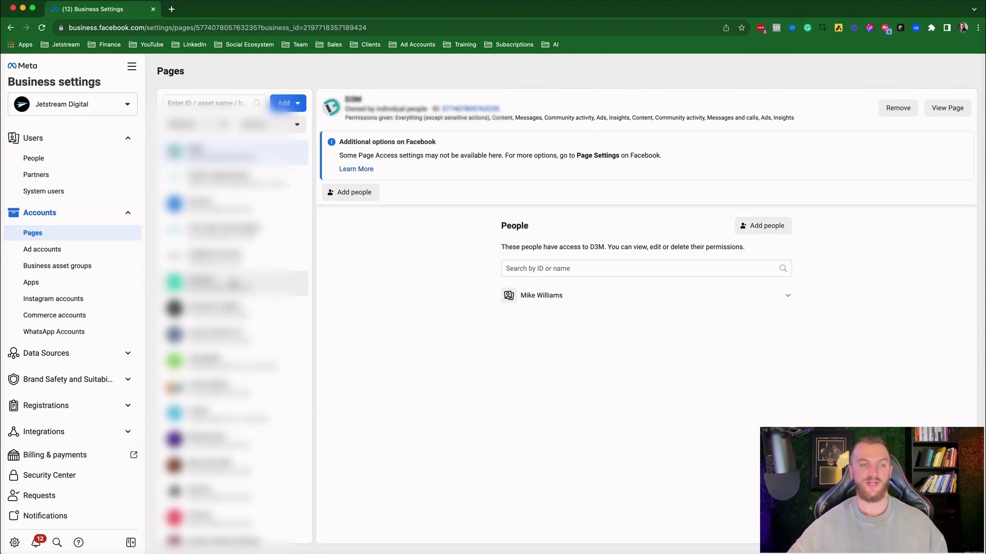
pyautogui.scroll(-5, 234, 284)
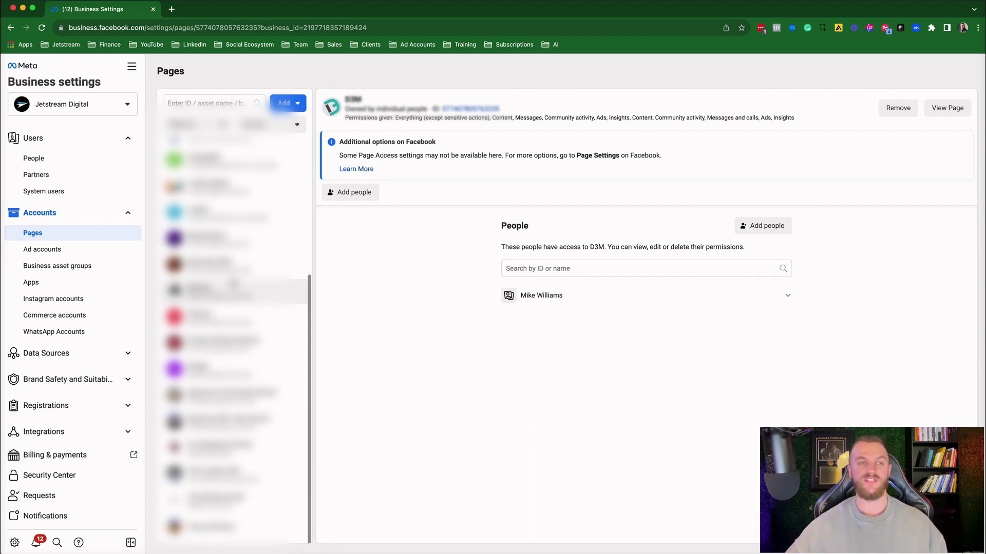
pyautogui.click(85, 250)
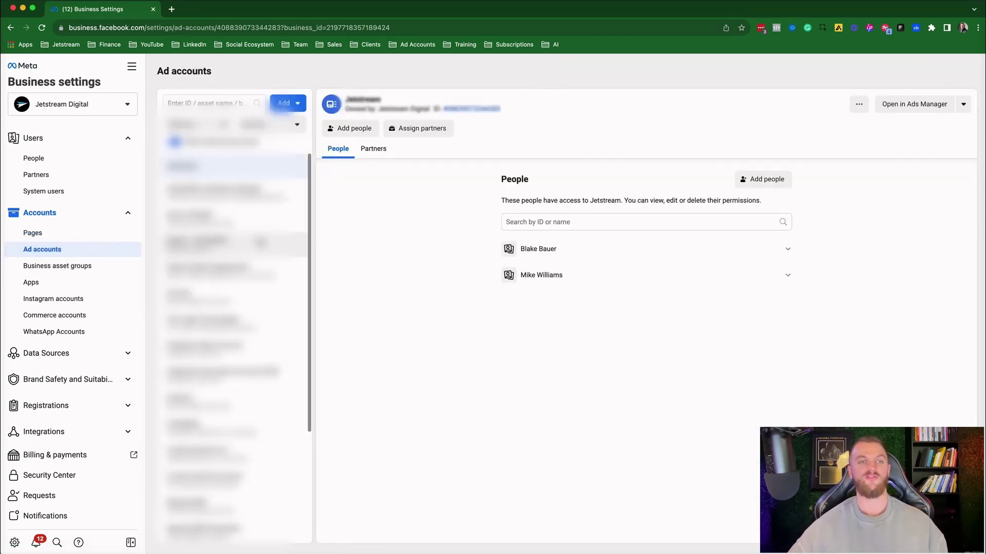
pyautogui.click(349, 128)
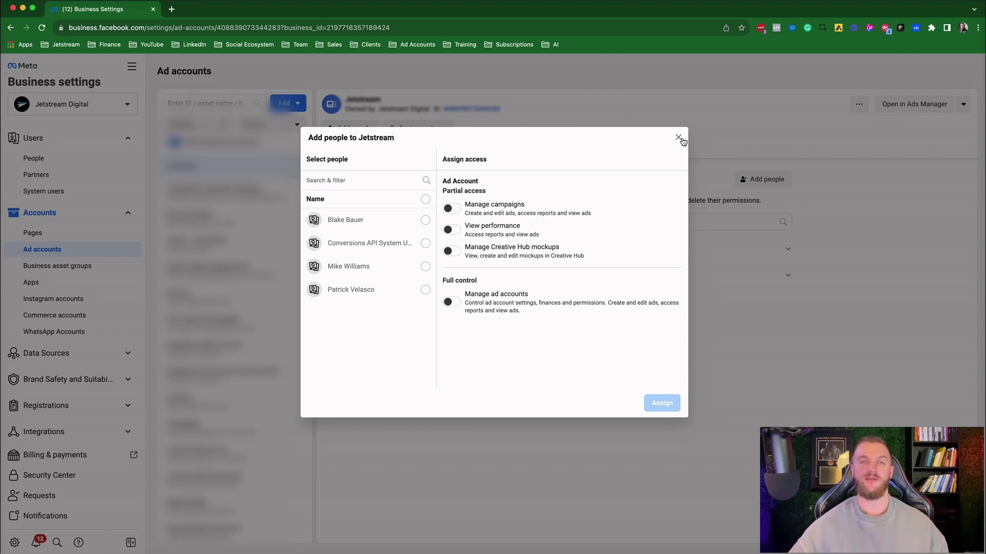
pyautogui.click(678, 138)
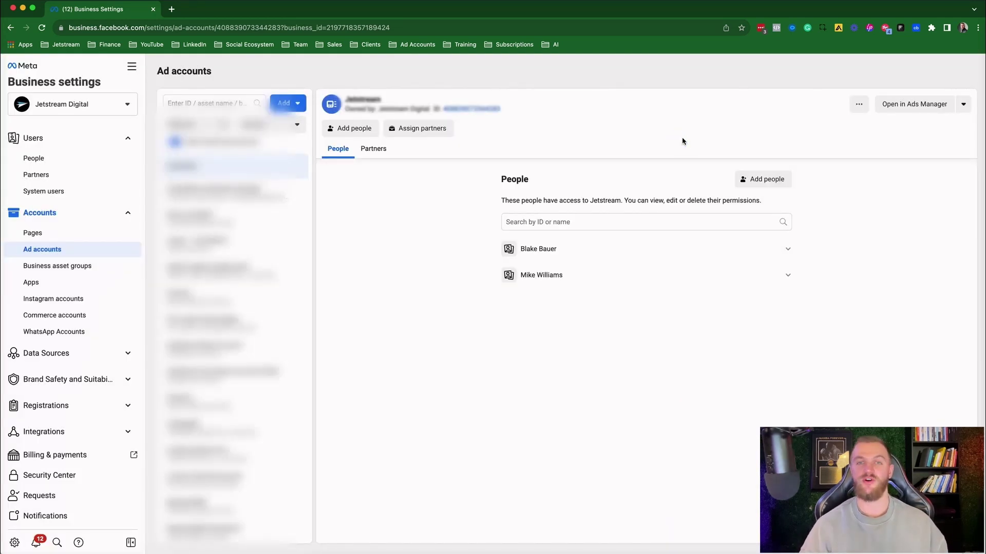